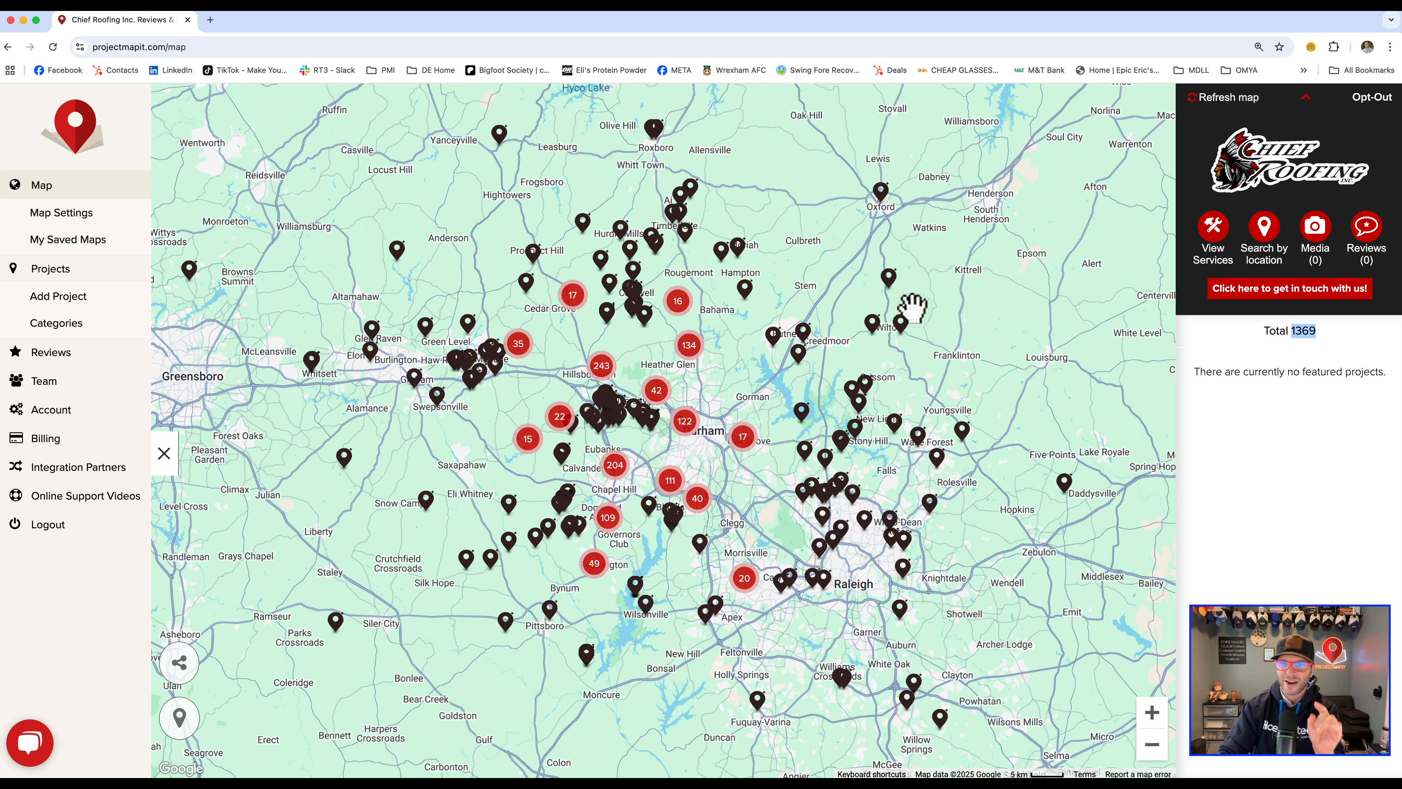
- Open the map's service filter and examine the Other Services entries and the CertainTeed Landmark colour options
click(1214, 226)
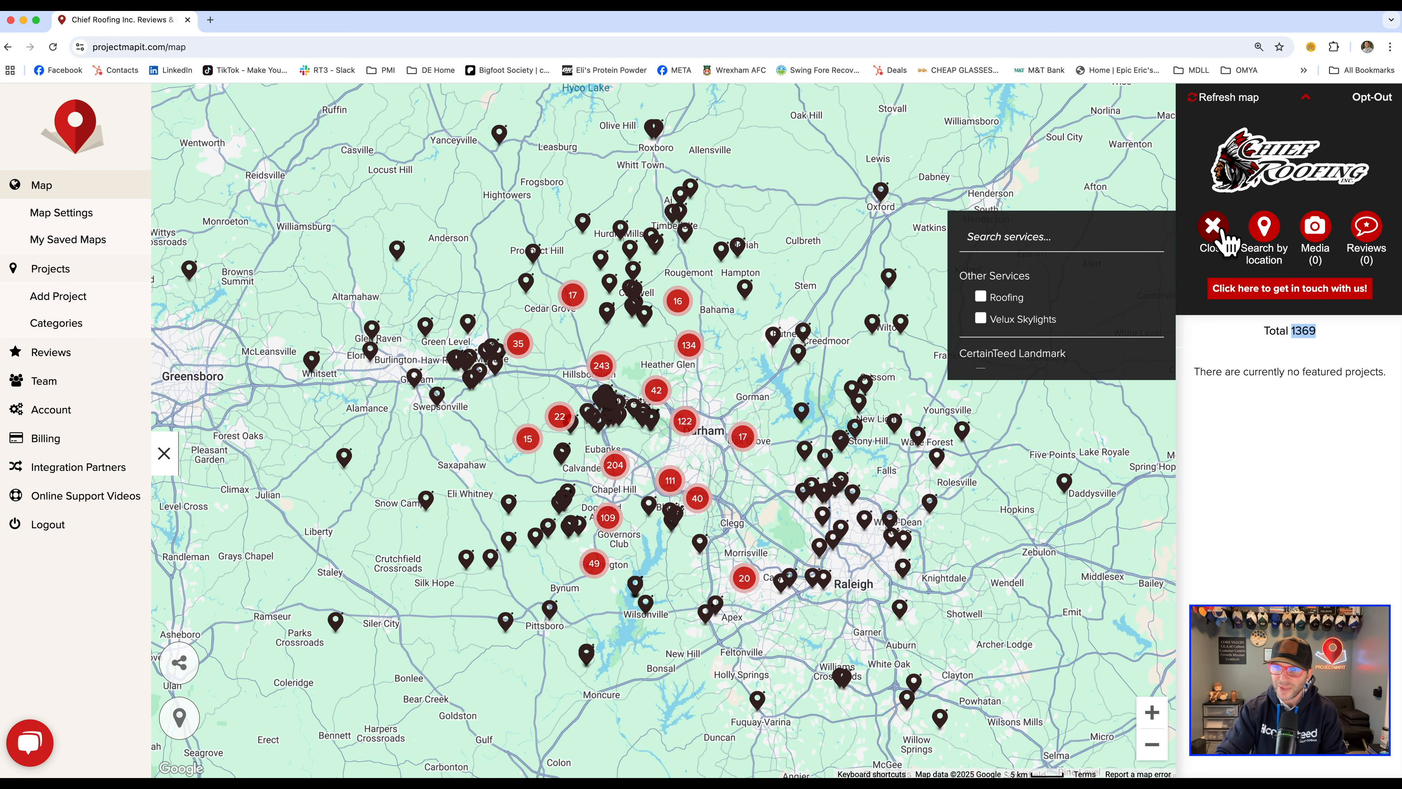
drag(975, 274, 1038, 319)
scroll(1040, 322, down, 3)
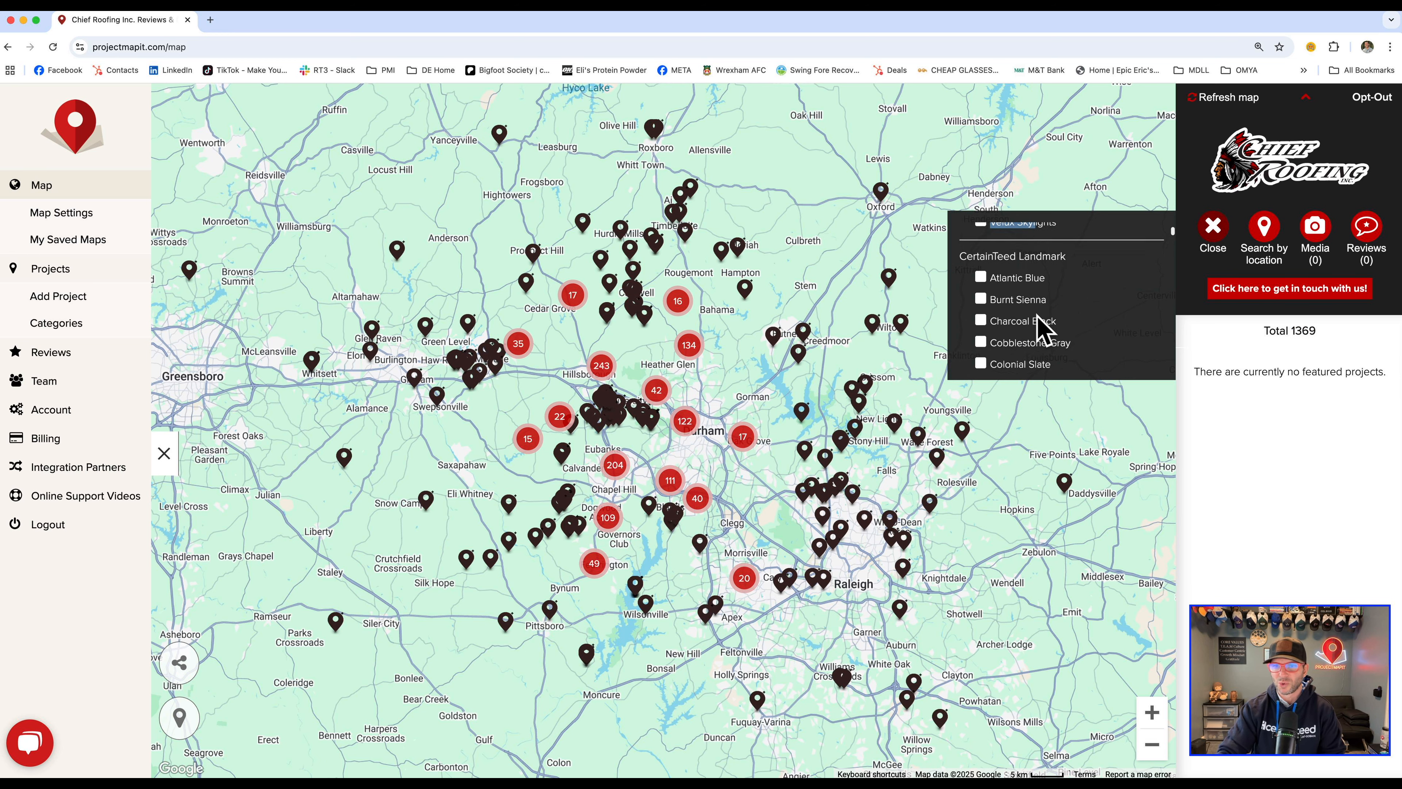
scroll(1044, 310, down, 5)
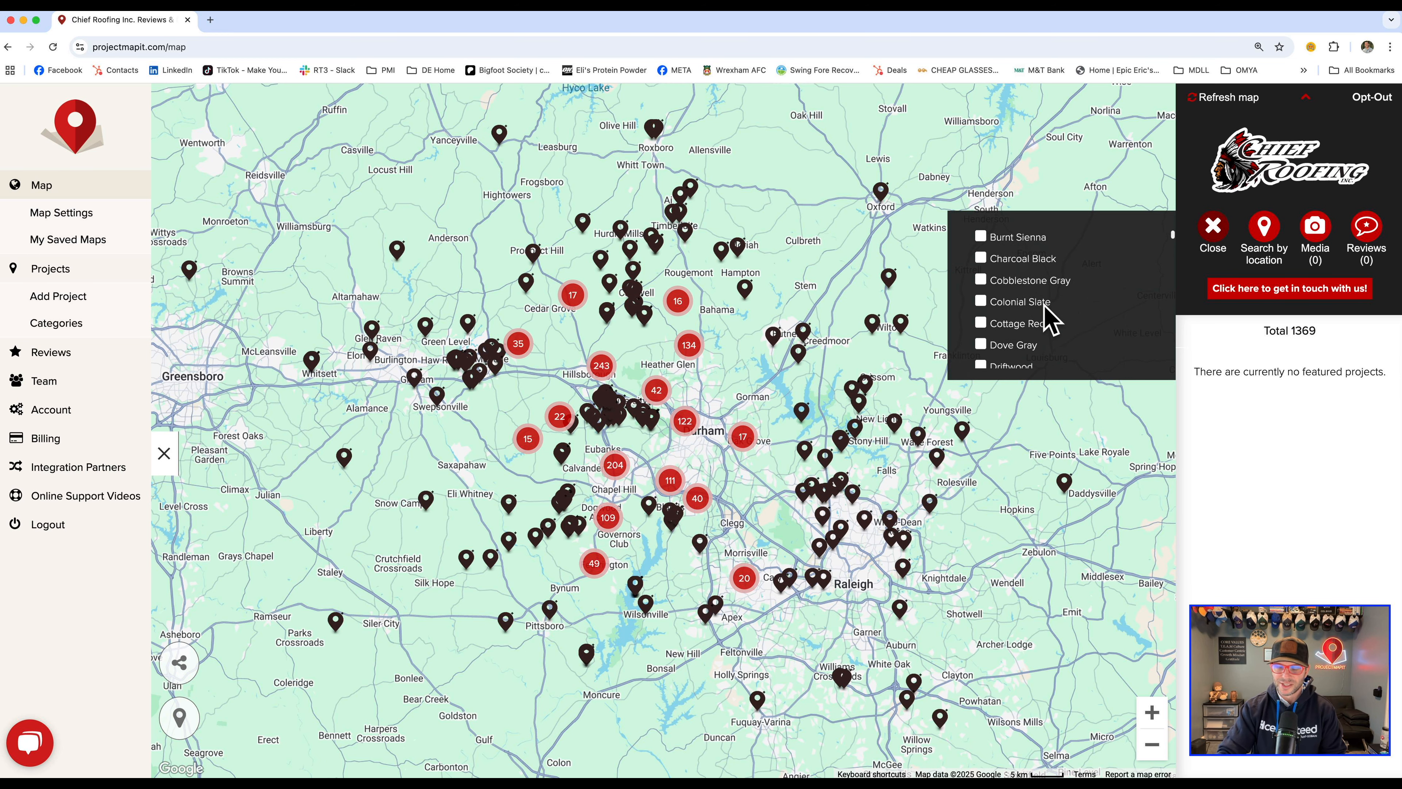
scroll(1046, 318, up, 8)
scroll(1048, 329, down, 3)
drag(984, 249, 1050, 250)
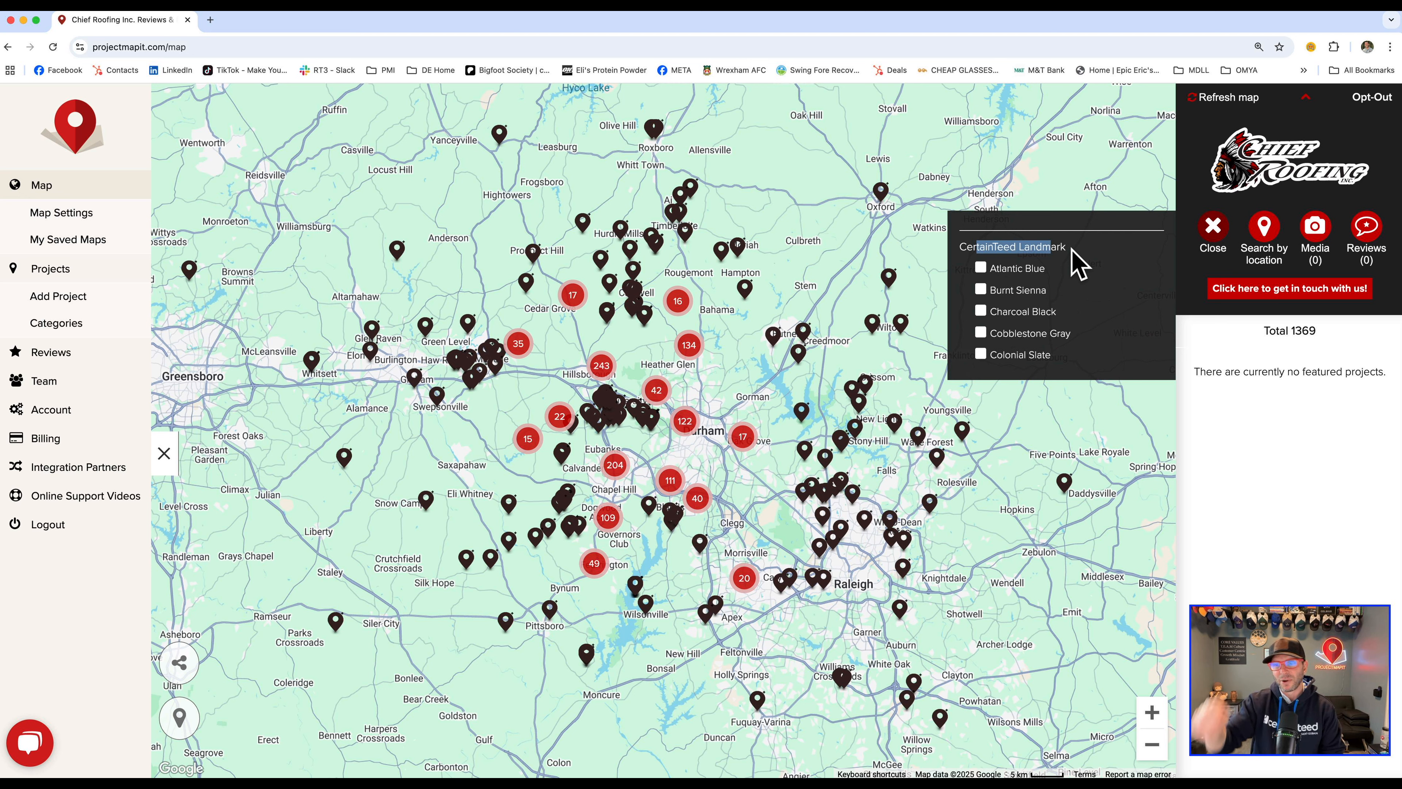
click(976, 250)
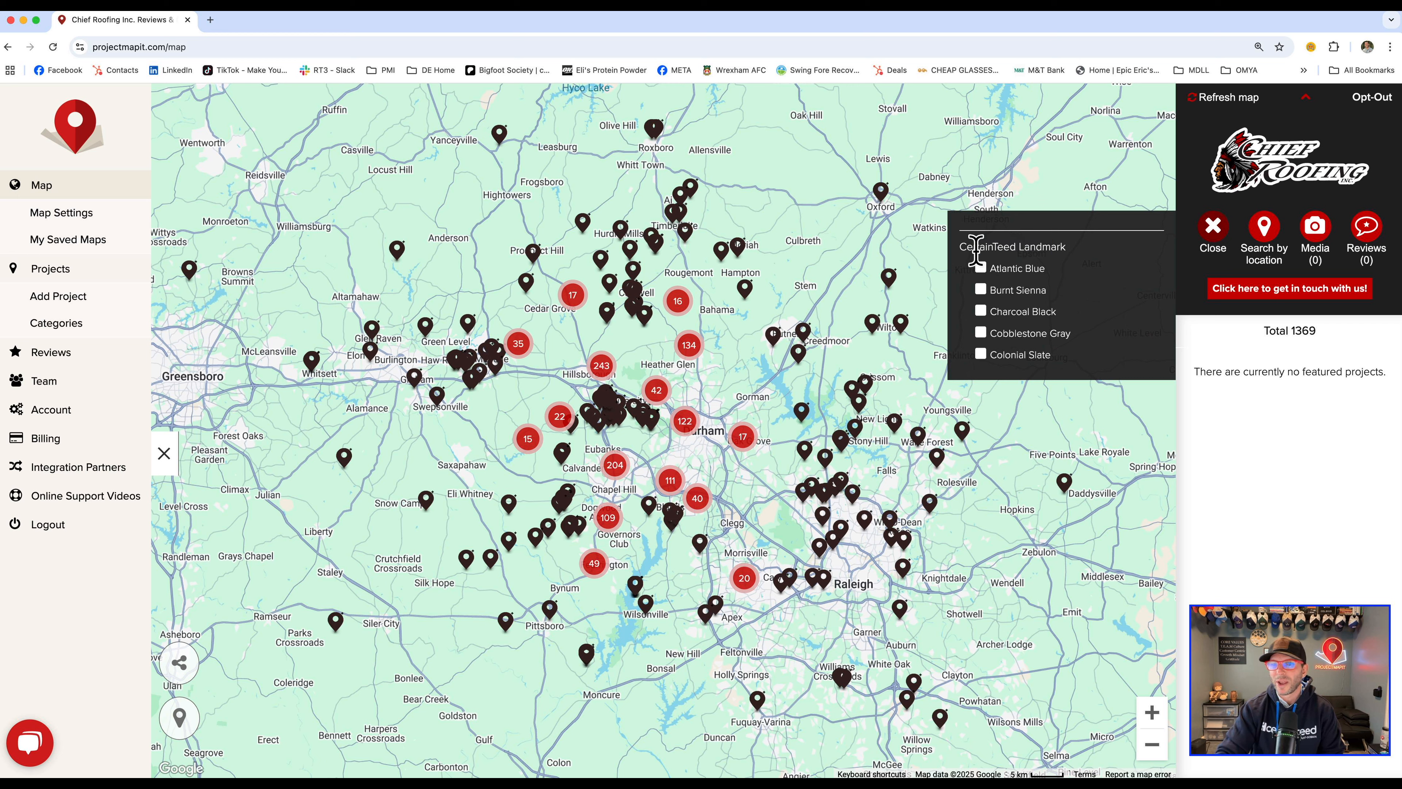
- Review how the CertainTeed Landmark heading and its Atlantic Blue sub-category are arranged in the service filter, then close the filter
scroll(1050, 313, down, 5)
scroll(1047, 313, up, 8)
drag(1068, 314, 960, 315)
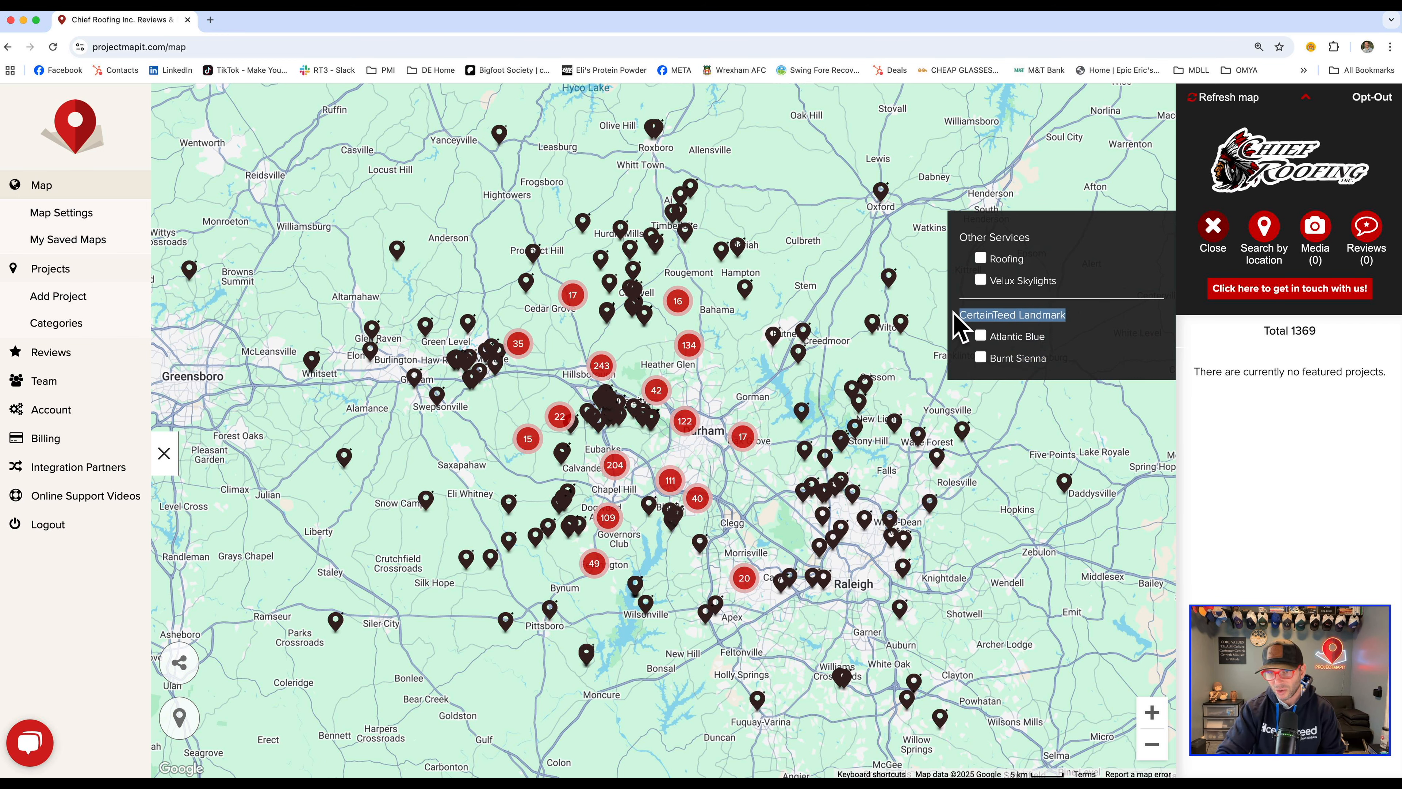
scroll(1117, 329, down, 2)
drag(993, 263, 1056, 289)
scroll(1056, 293, up, 2)
click(1066, 327)
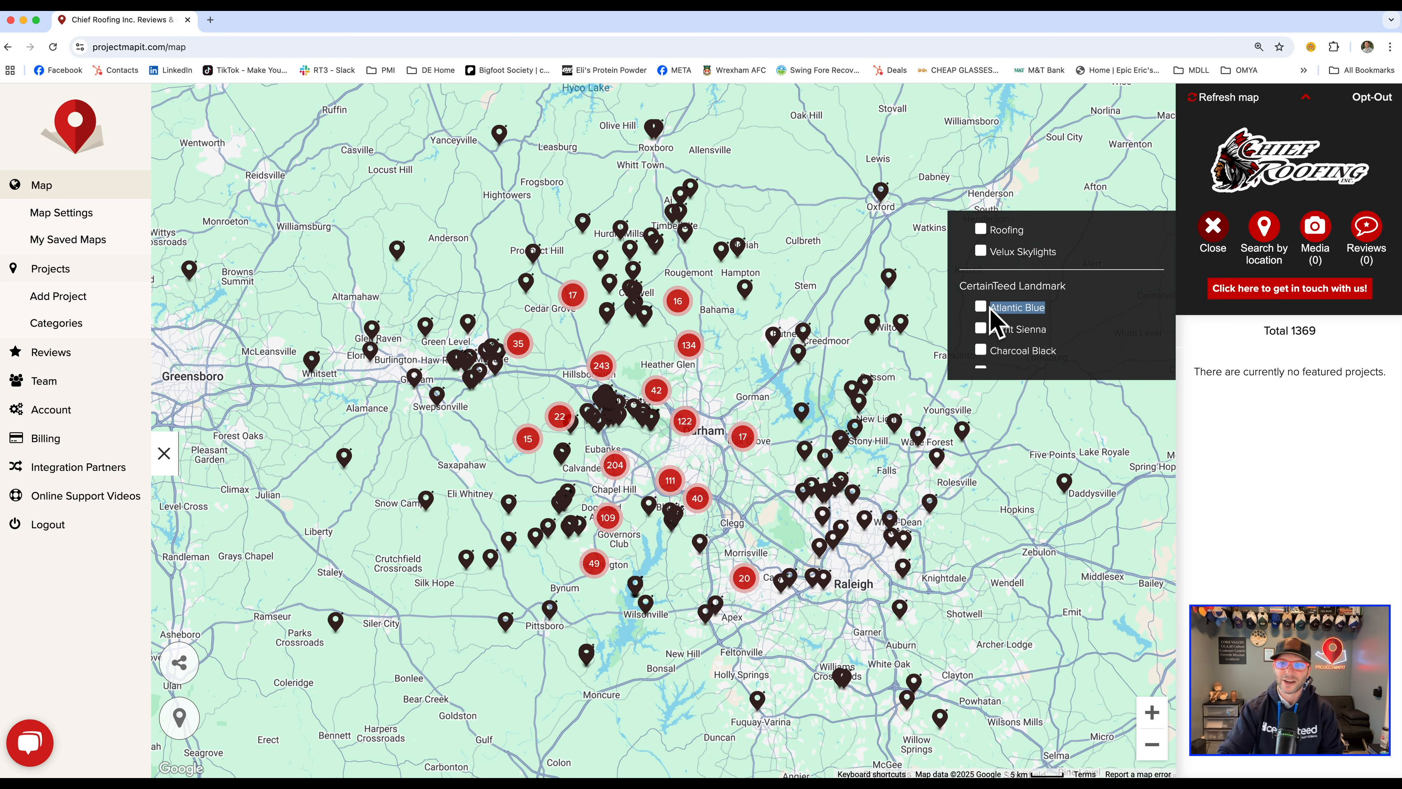
click(1213, 226)
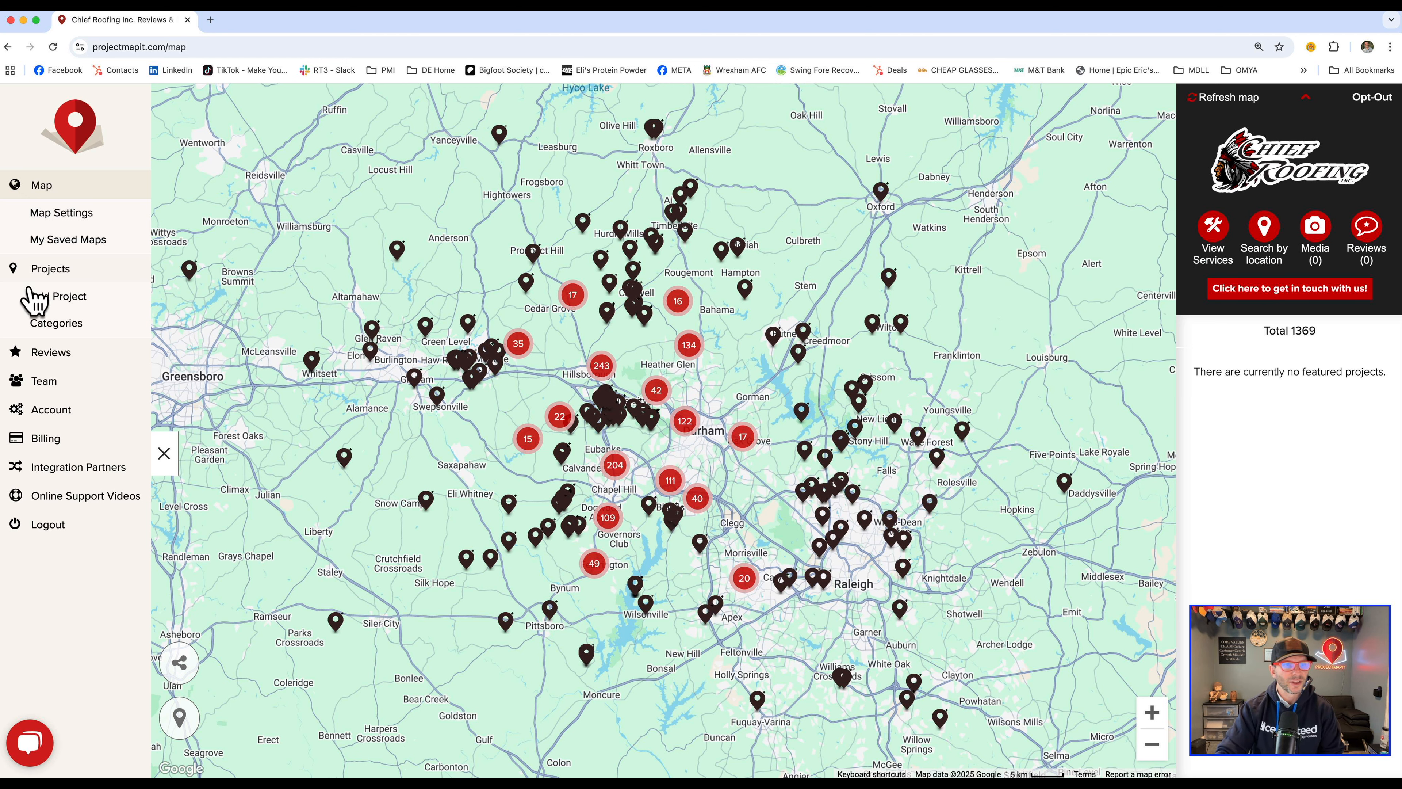
- Show the sub-categories of Other Services on the project categories page and compare them with the map's service filter
click(55, 326)
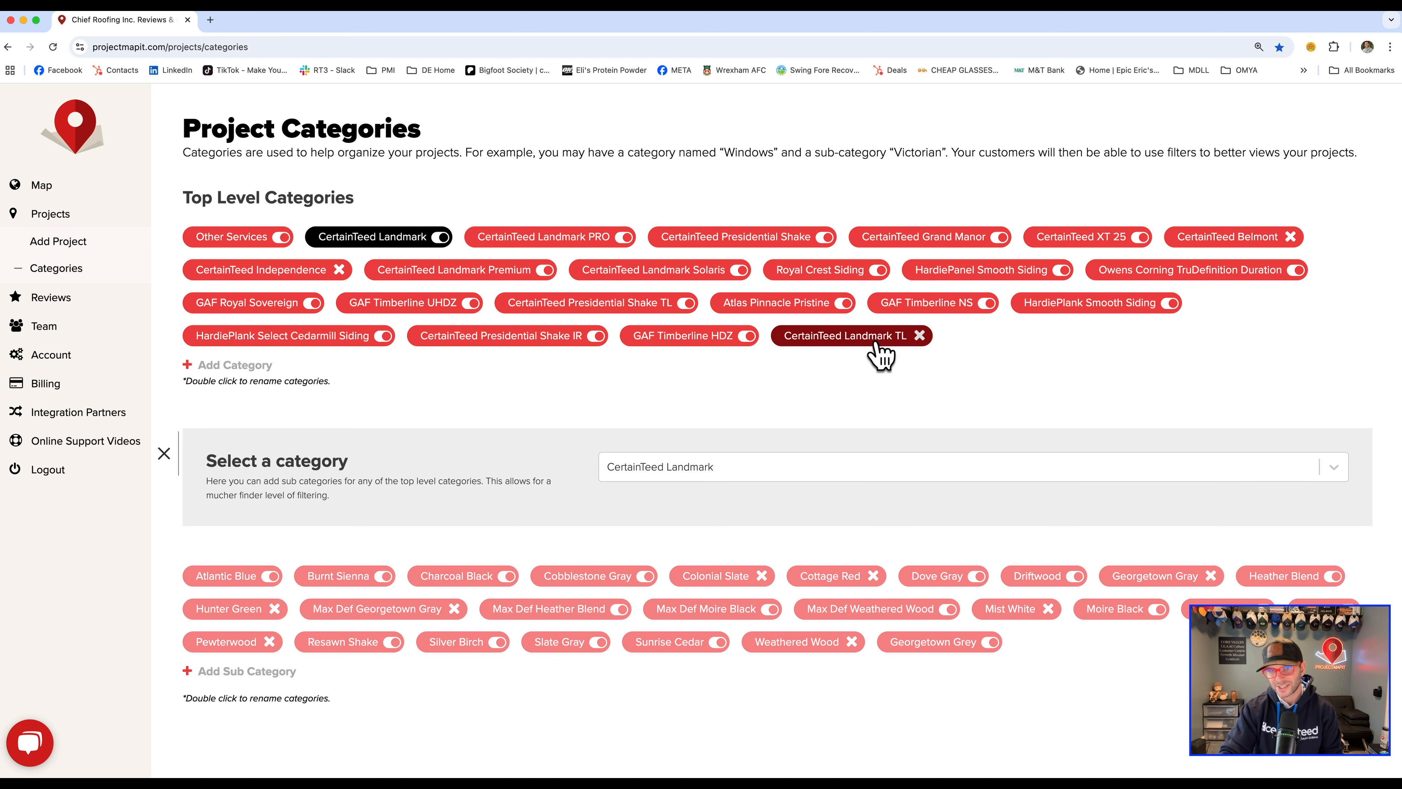
drag(839, 338, 843, 344)
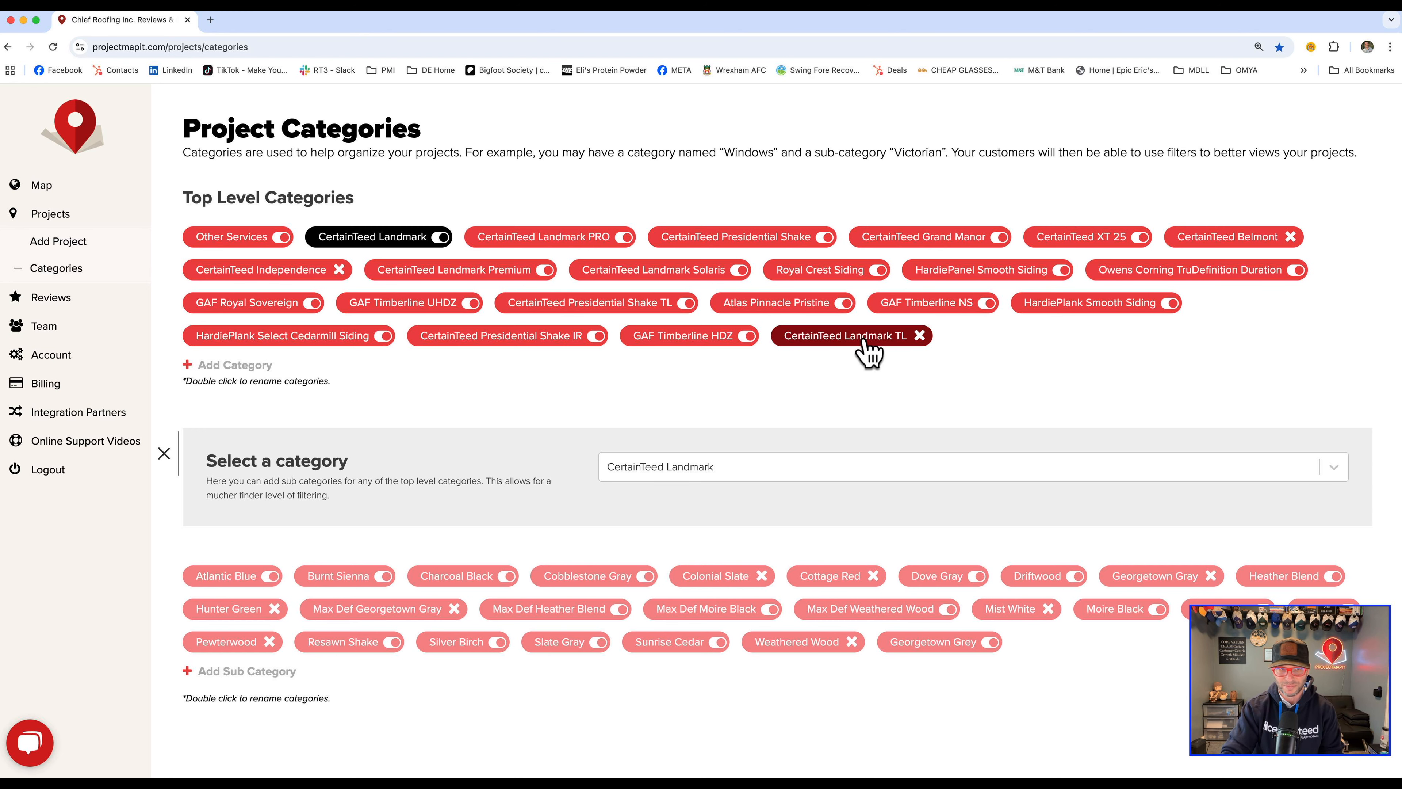
mouse_move(285, 278)
mouse_down()
mouse_move(301, 292)
mouse_move(280, 282)
mouse_up()
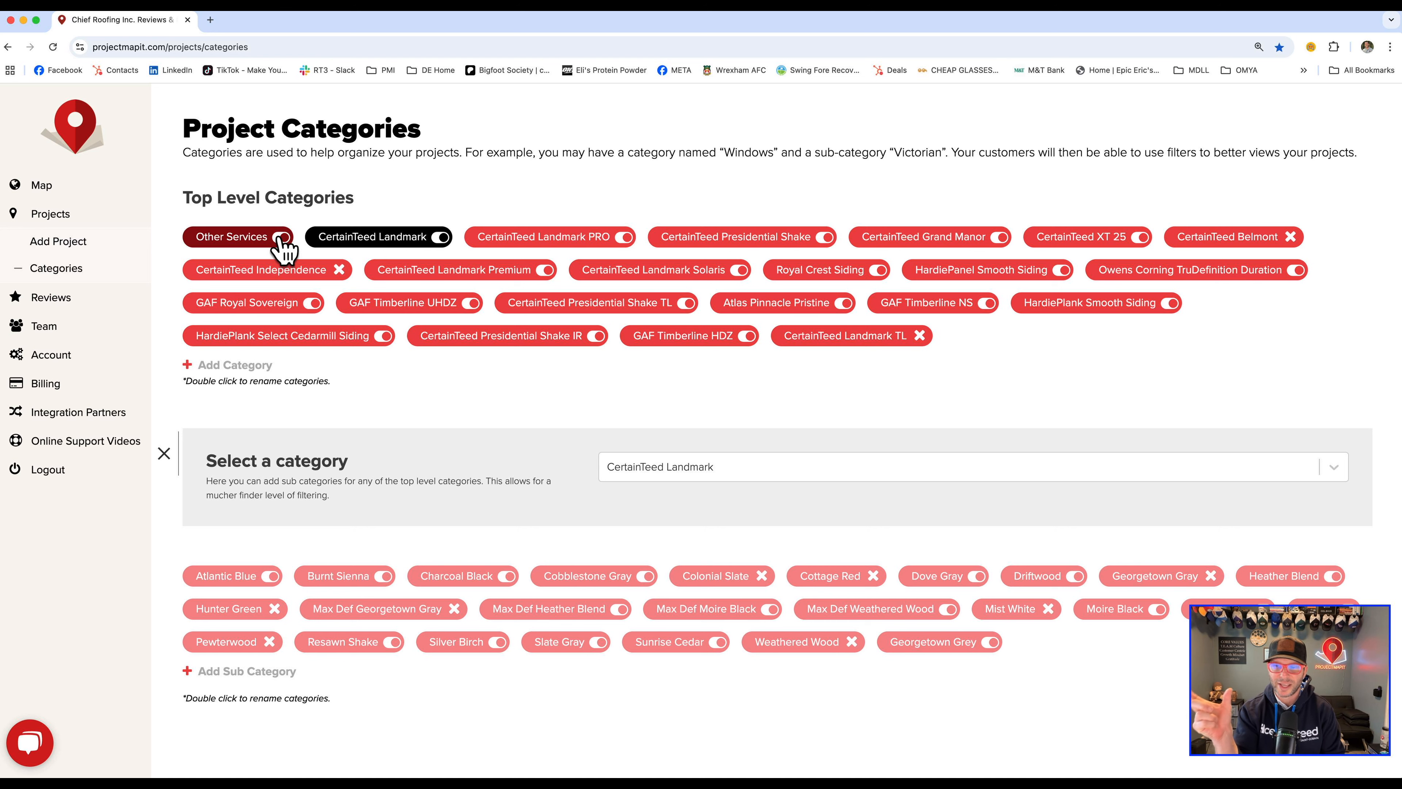
click(236, 238)
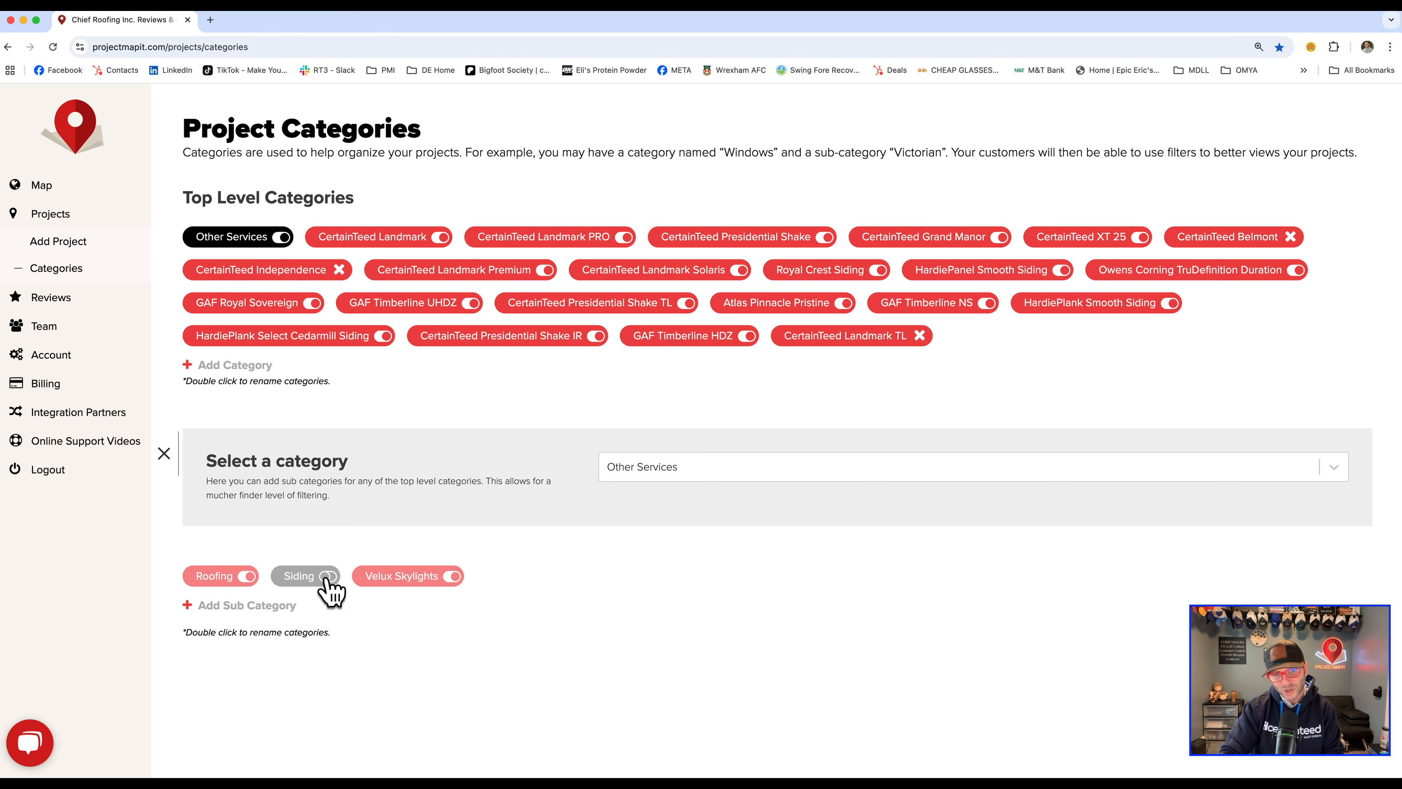
click(80, 191)
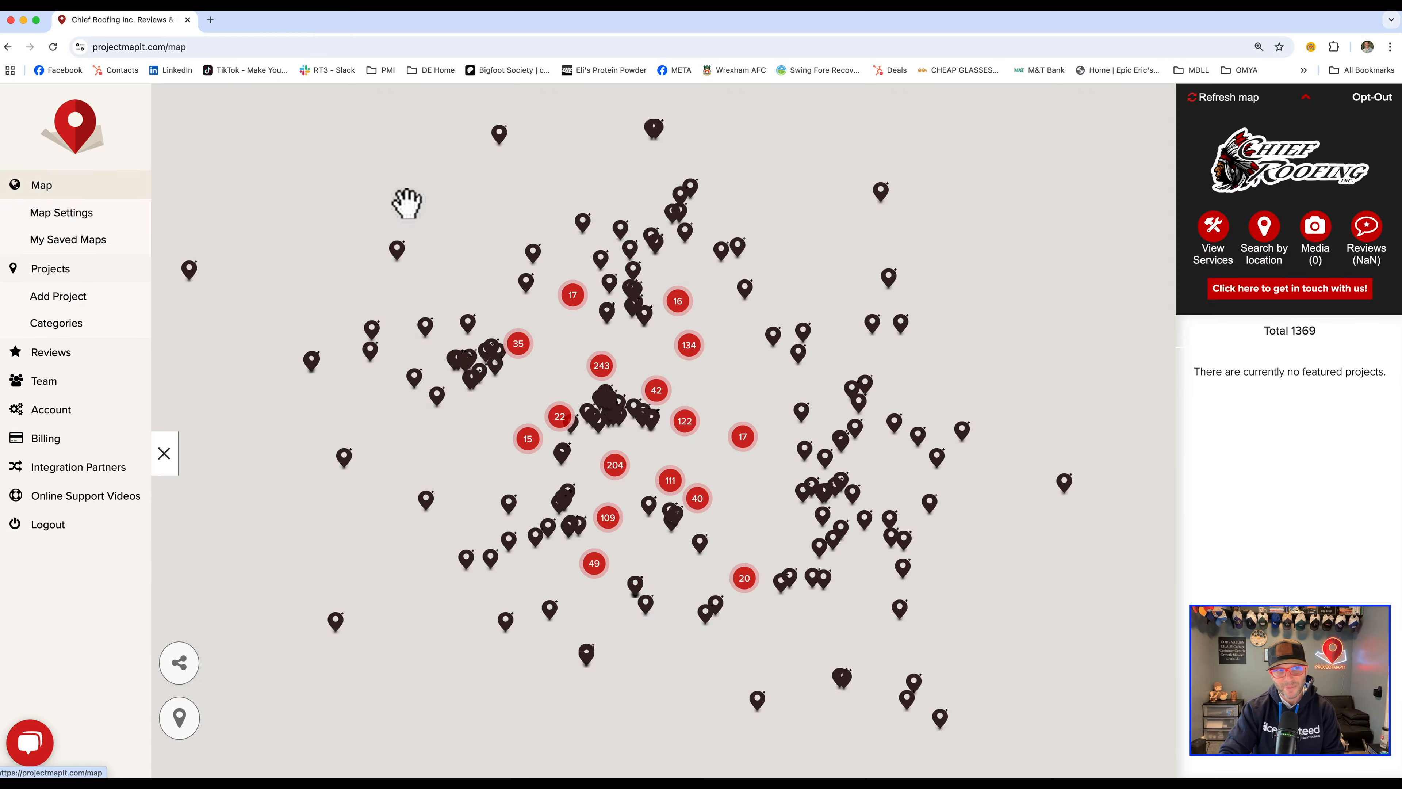
click(1218, 229)
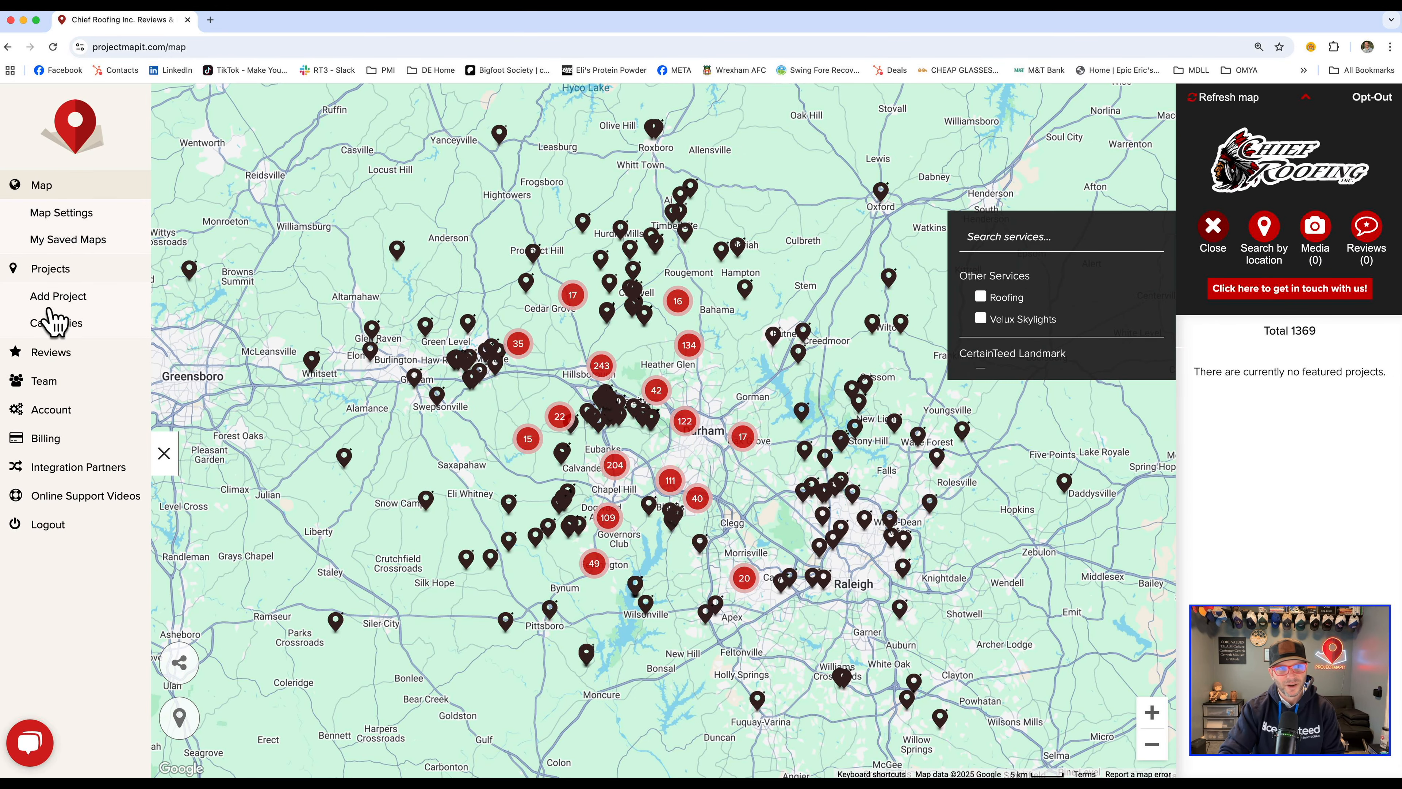
- Enable the Siding sub-category under Other Services and check it in the map's service filter
click(46, 332)
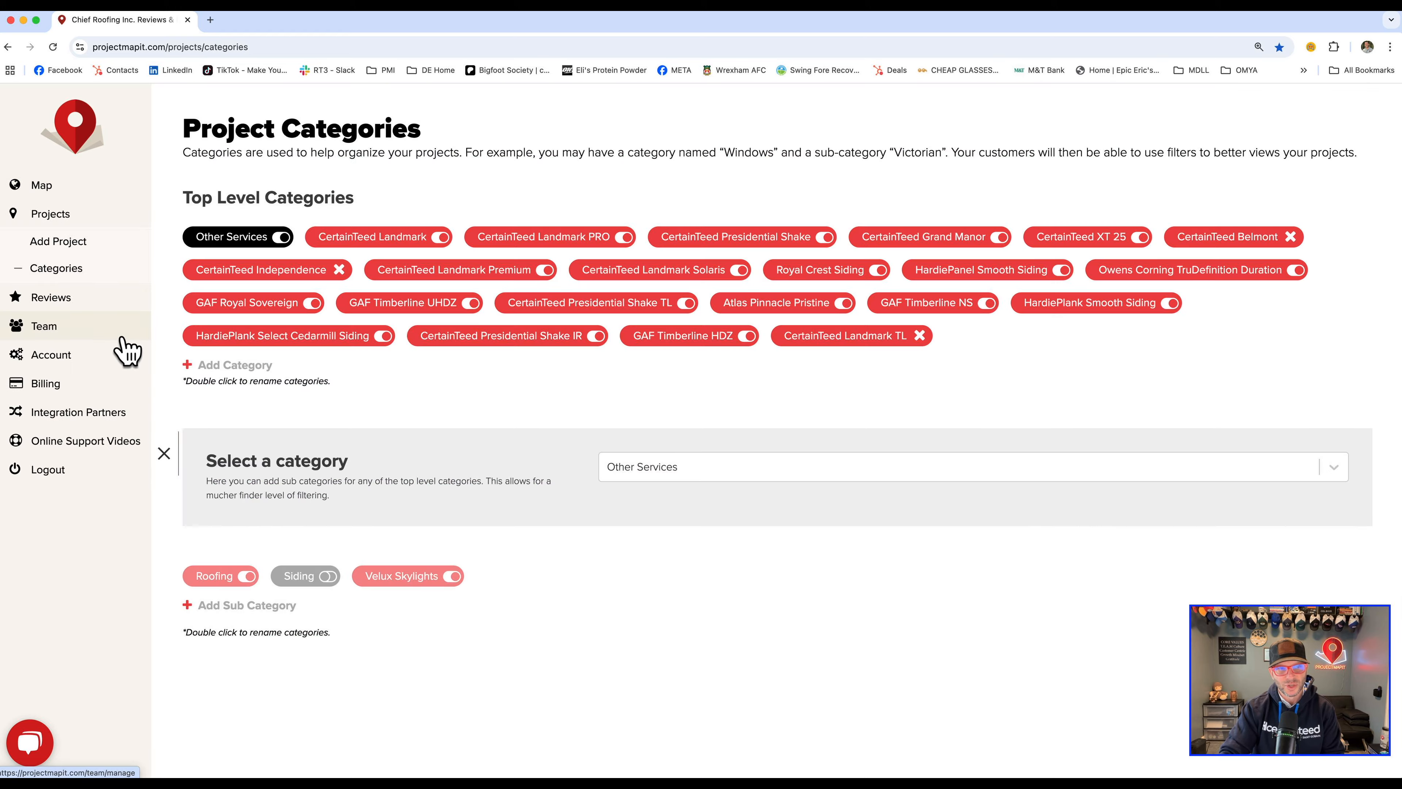
click(328, 577)
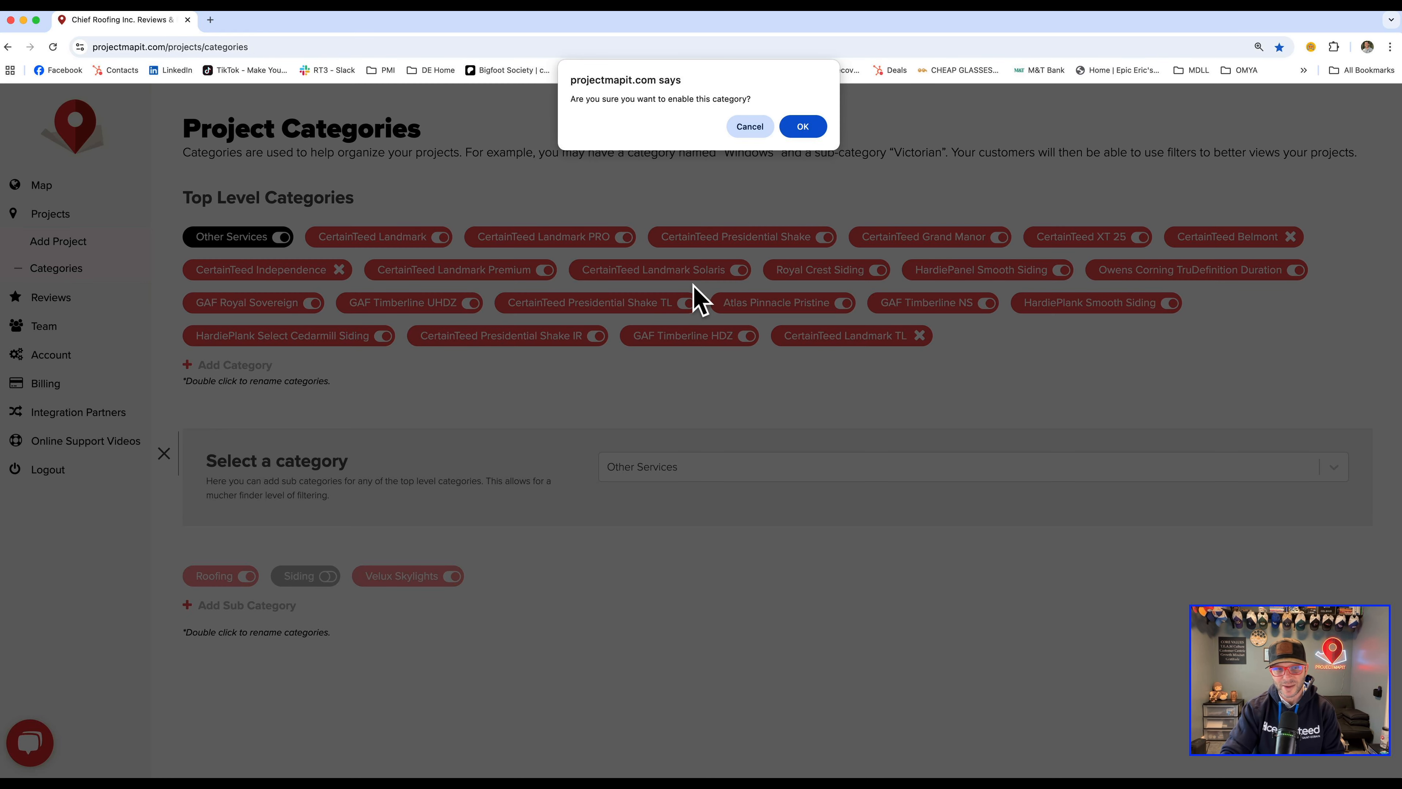
click(795, 133)
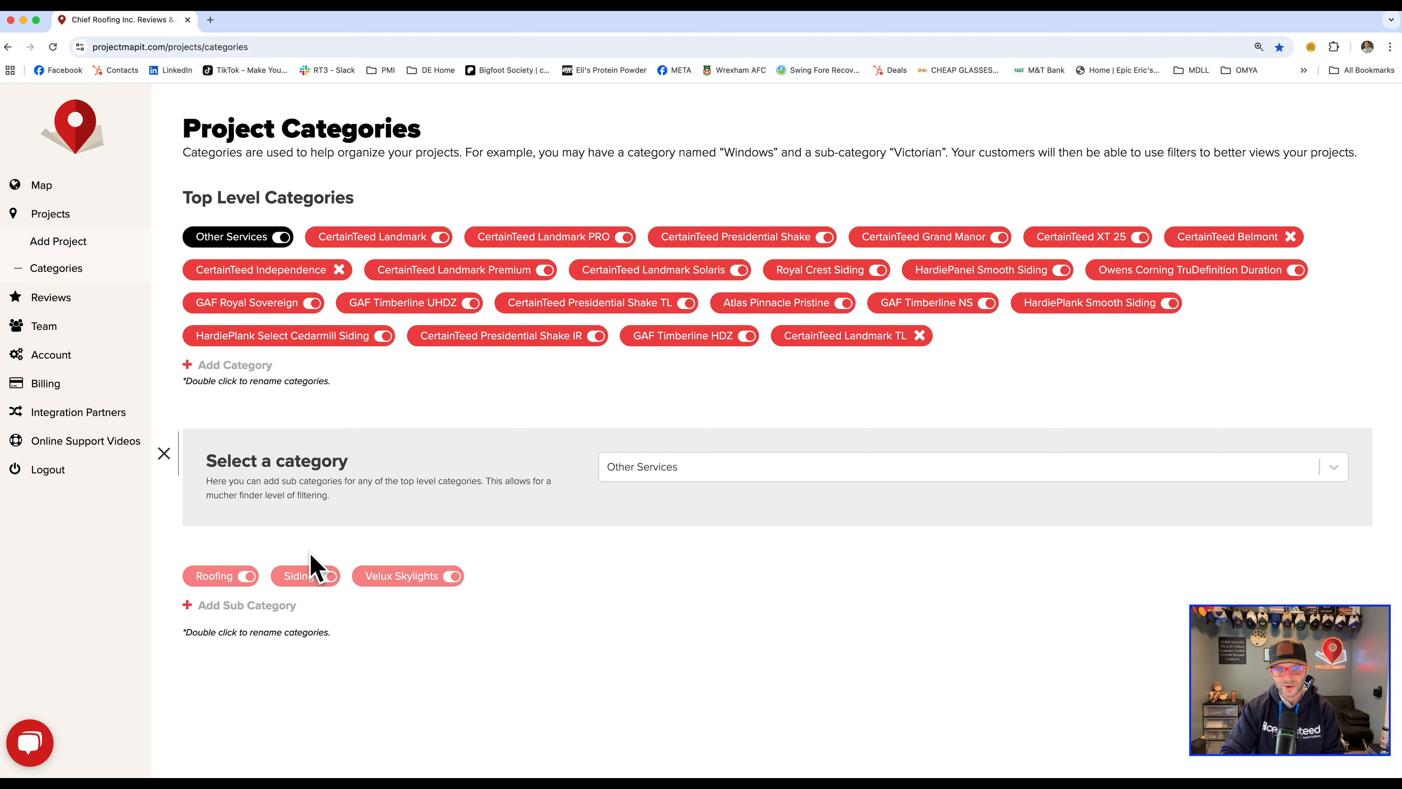
click(39, 191)
click(1213, 227)
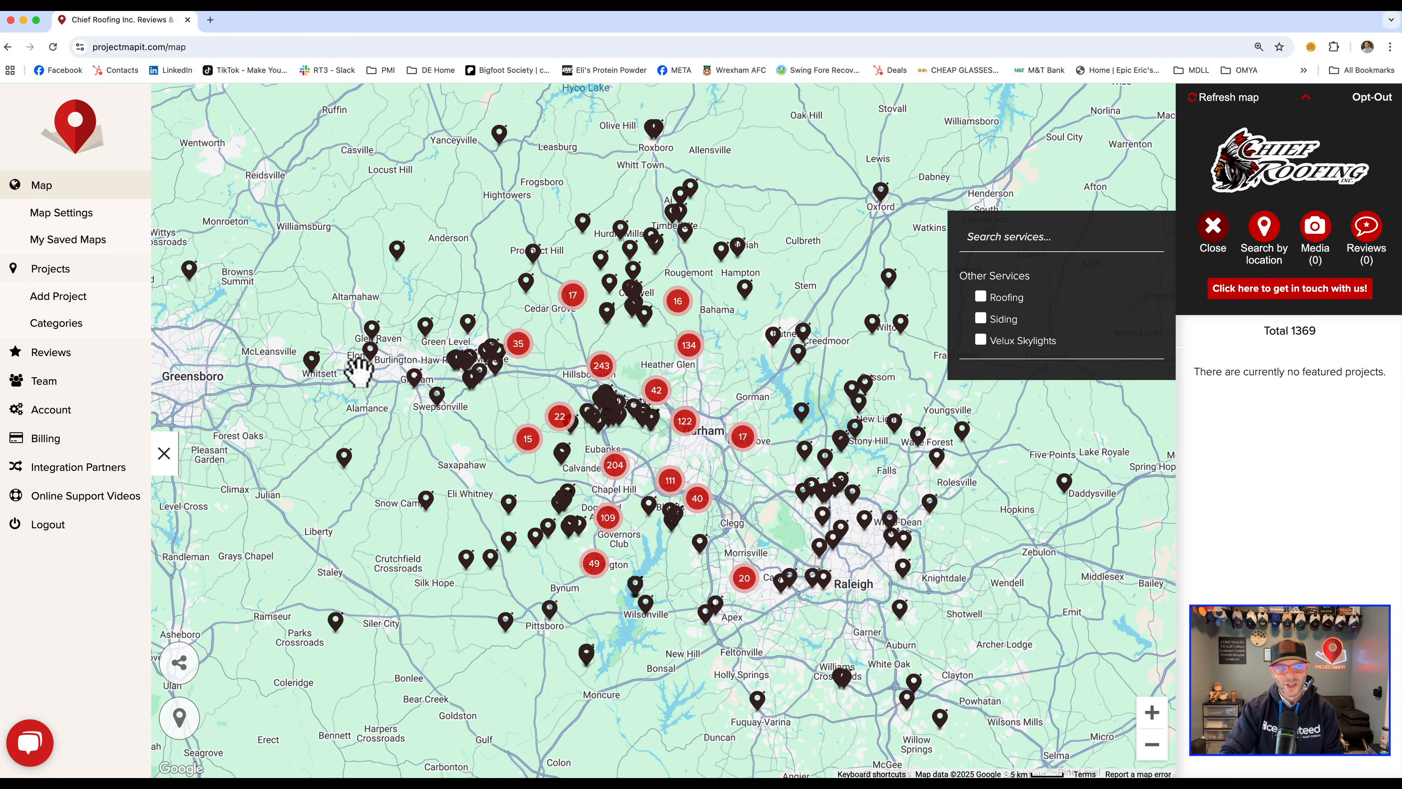
click(81, 331)
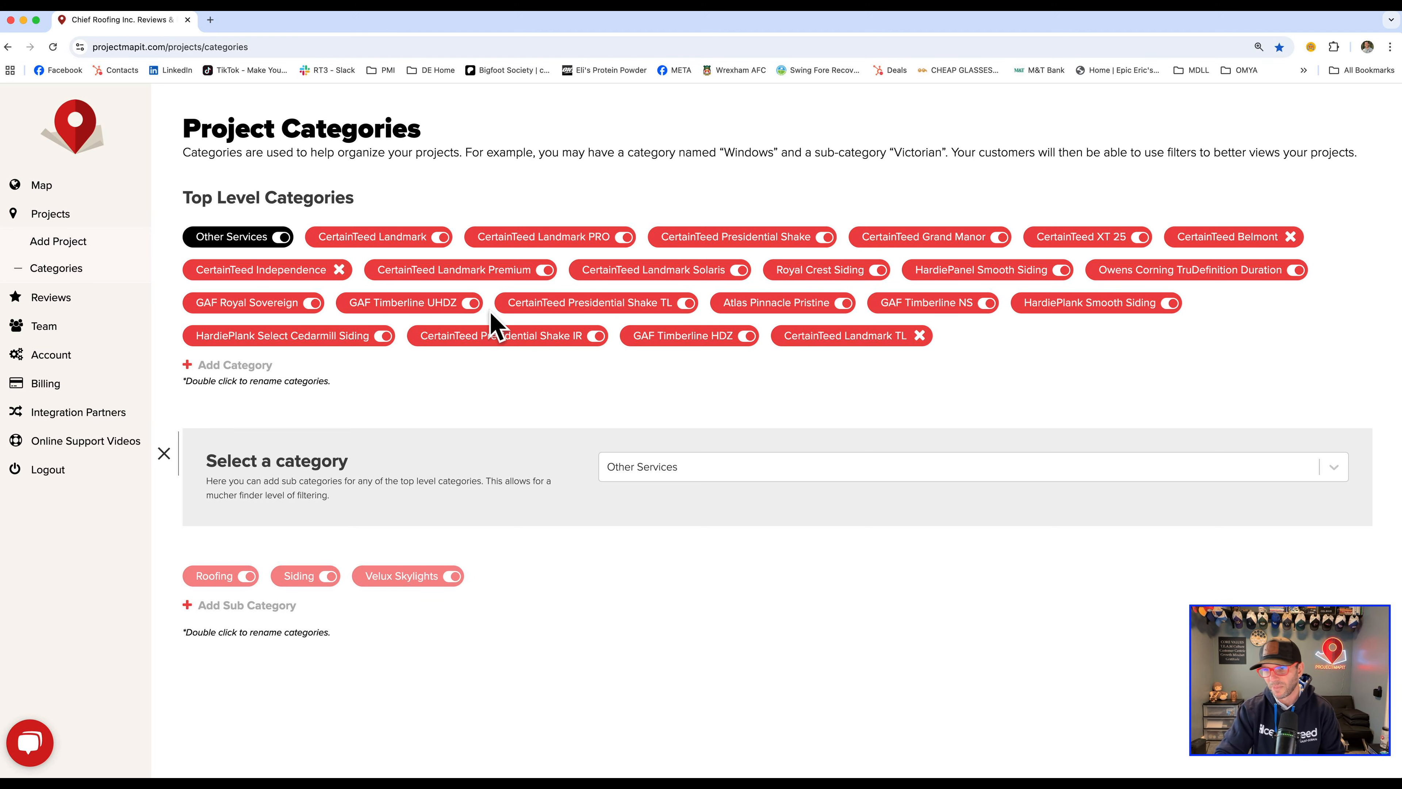
click(749, 337)
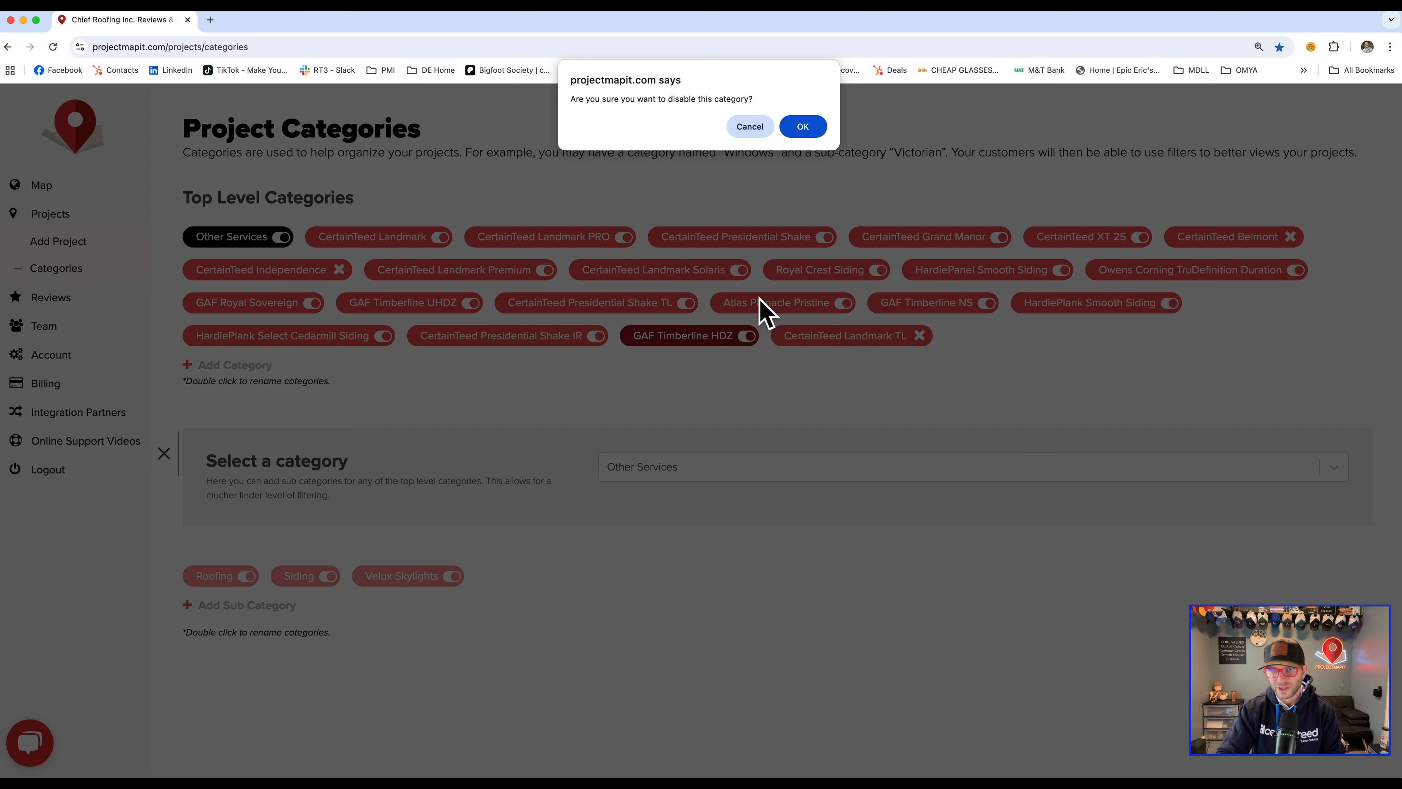
click(751, 124)
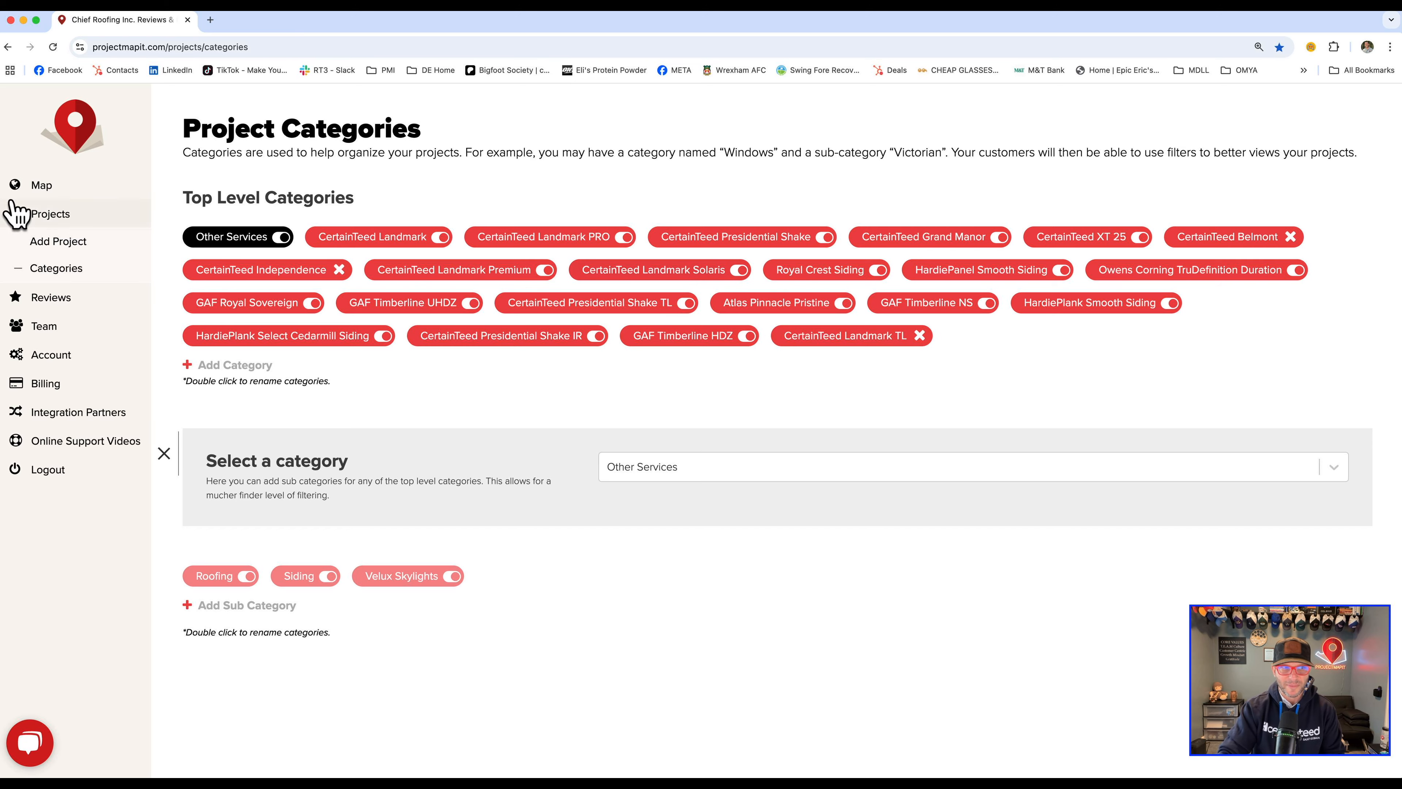
click(33, 185)
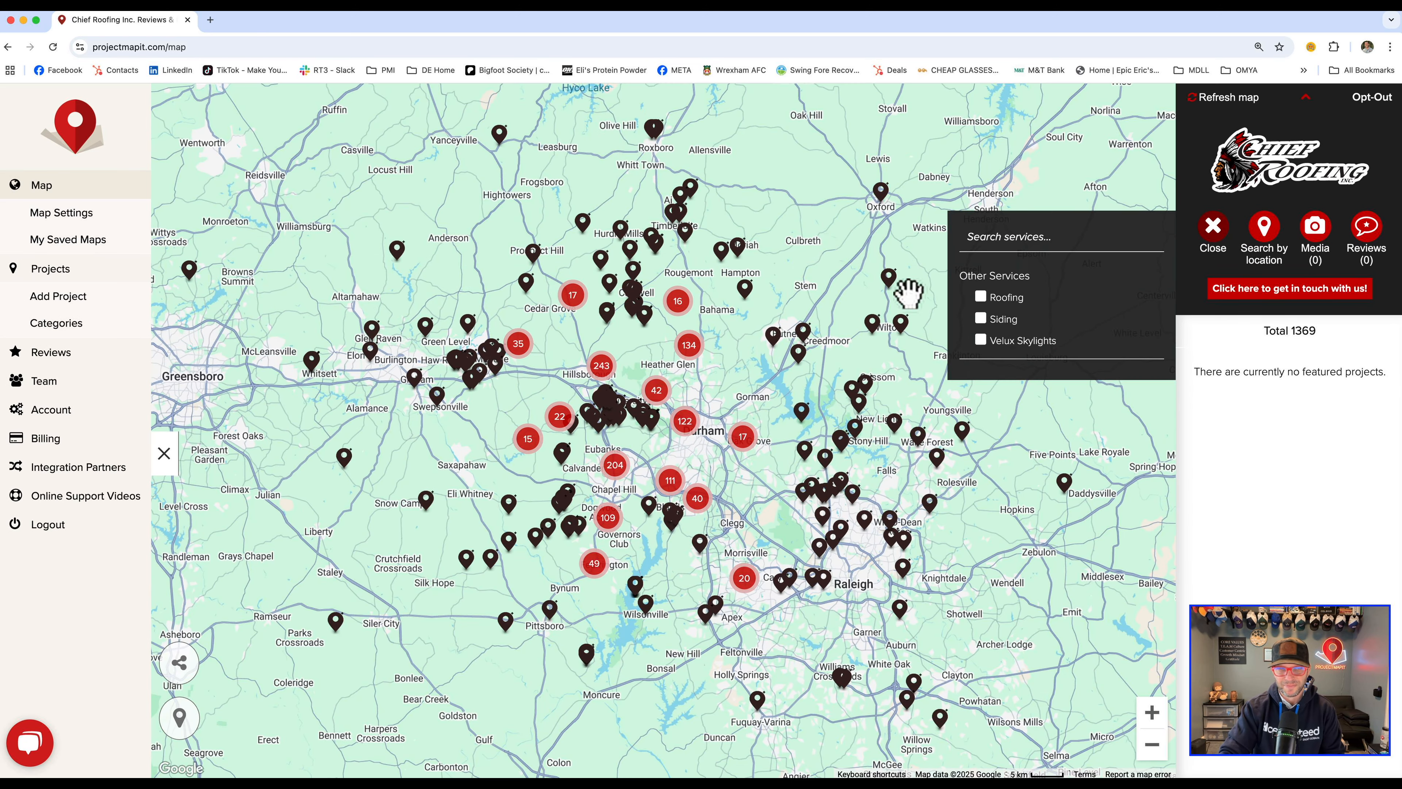
- Return to the project categories and move CertainTeed Grand Manor to the first place among the top level categories
click(56, 323)
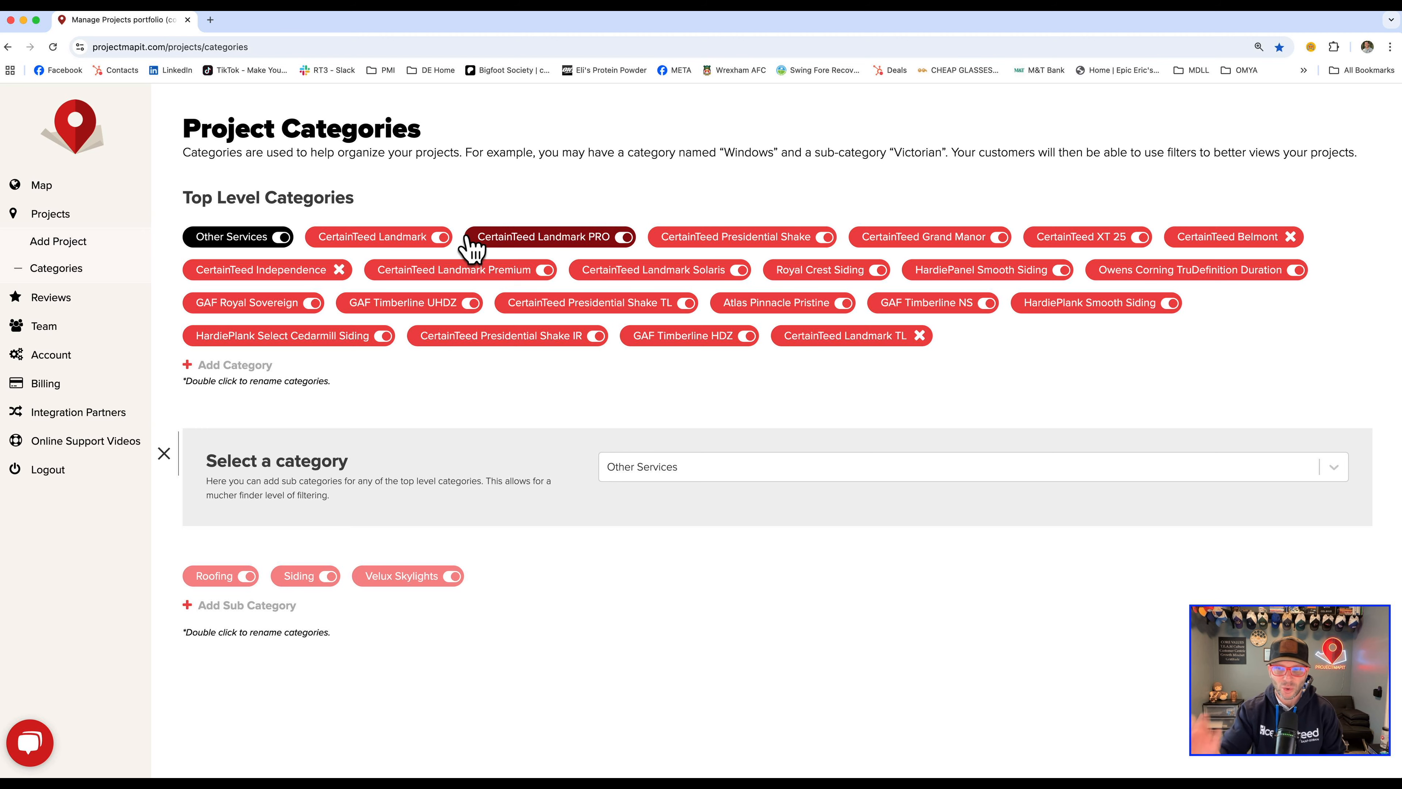
drag(911, 248, 250, 241)
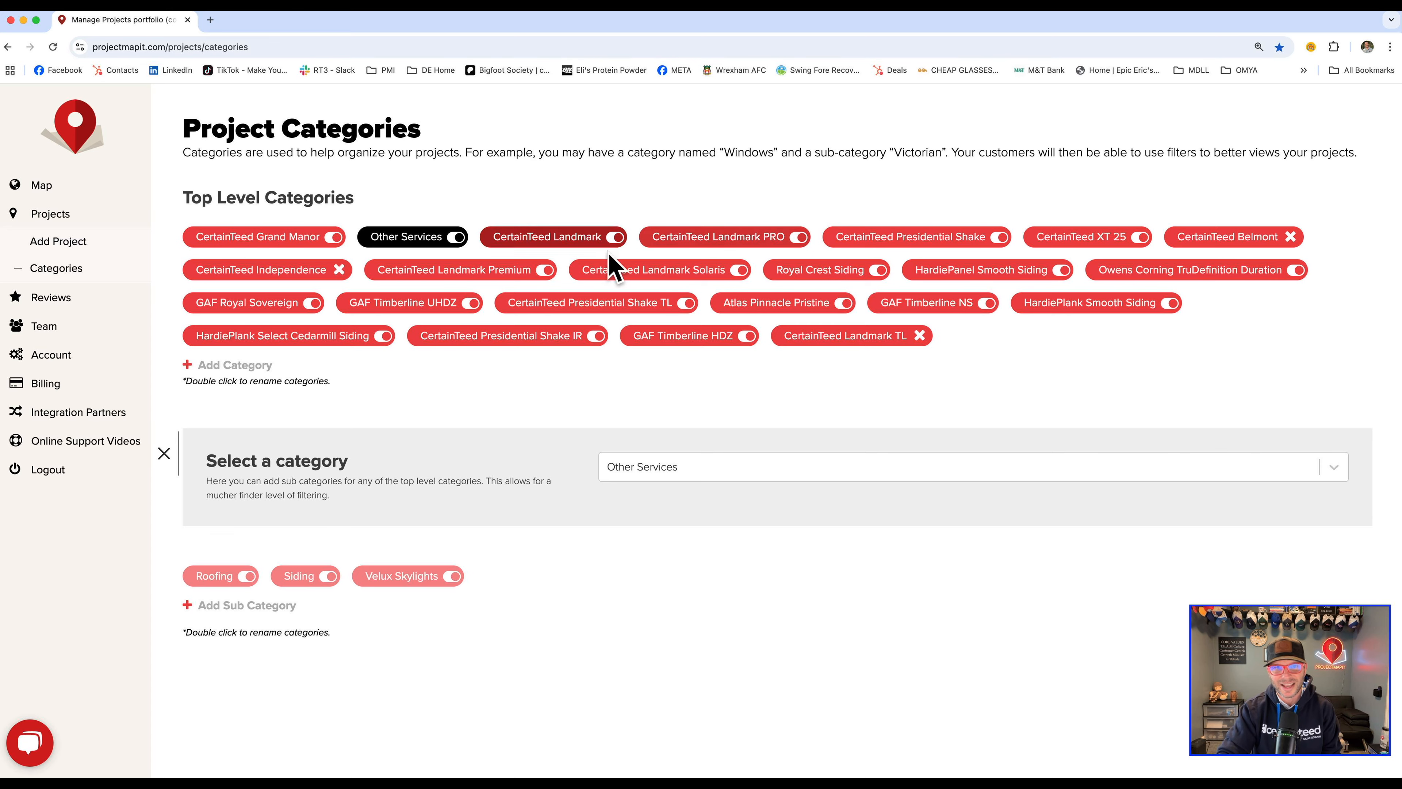
- Disable the CertainTeed Landmark Solaris category and move it to the end of the top level categories
click(741, 270)
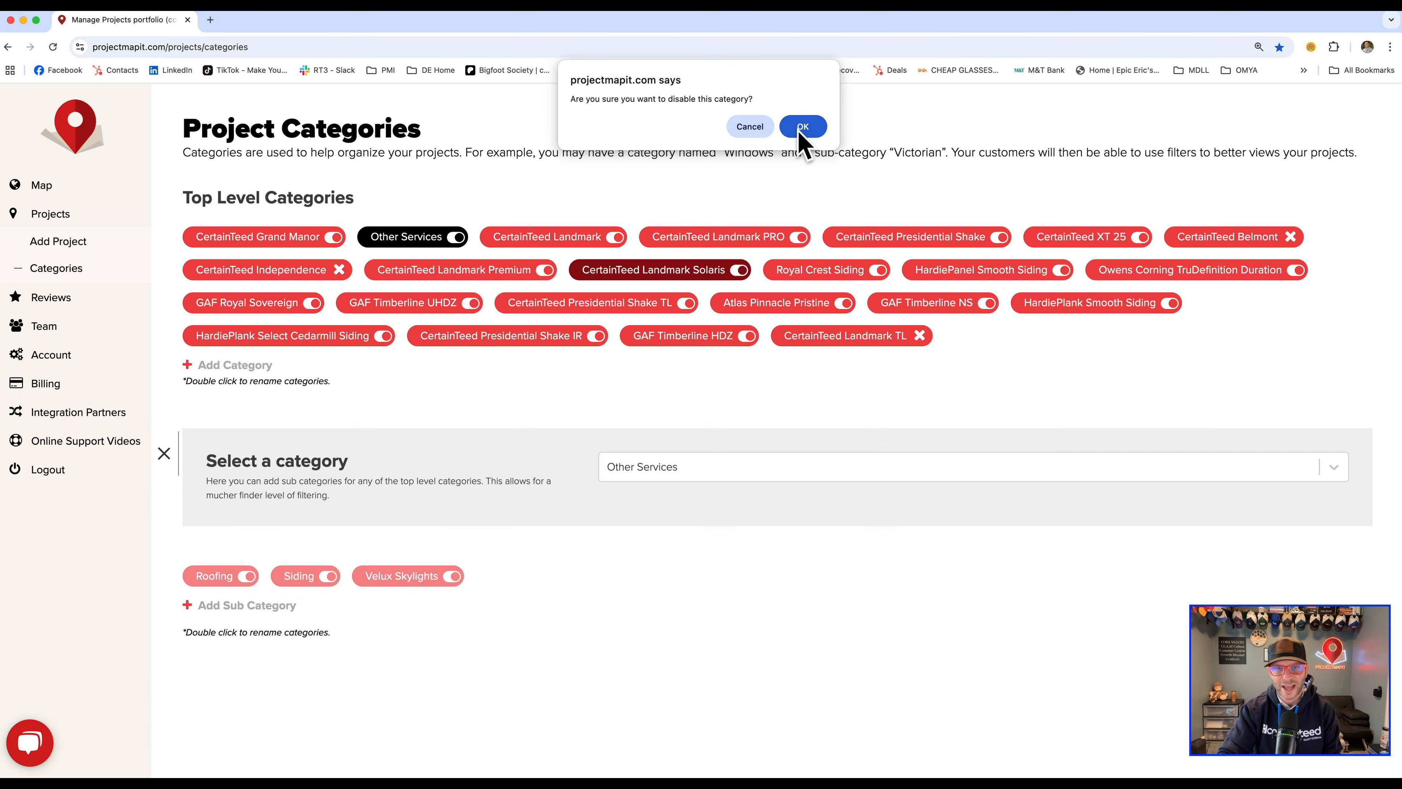
click(800, 127)
drag(657, 276, 940, 351)
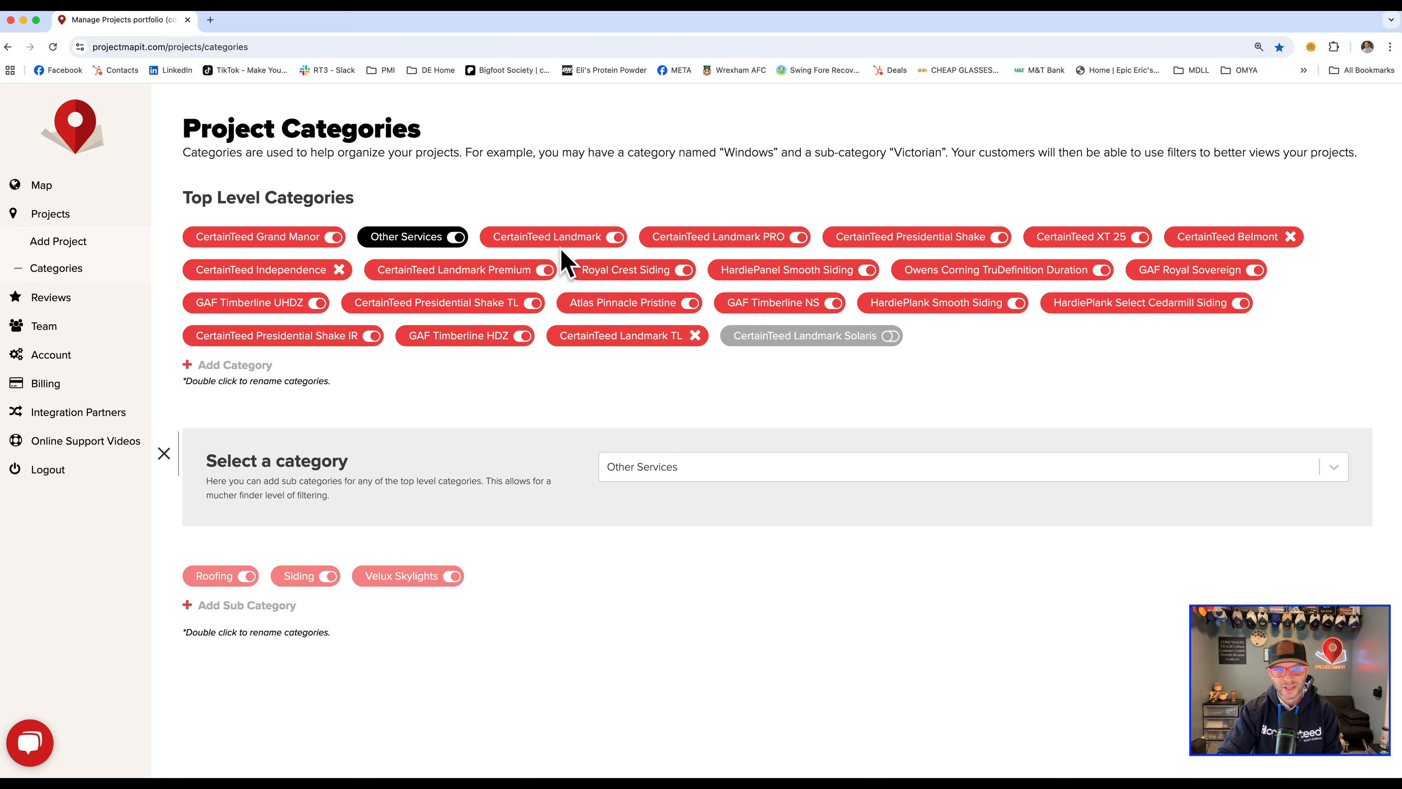
- Reorder the top level categories so CertainTeed Landmark is second and CertainTeed Presidential Shake is third
drag(263, 235, 300, 234)
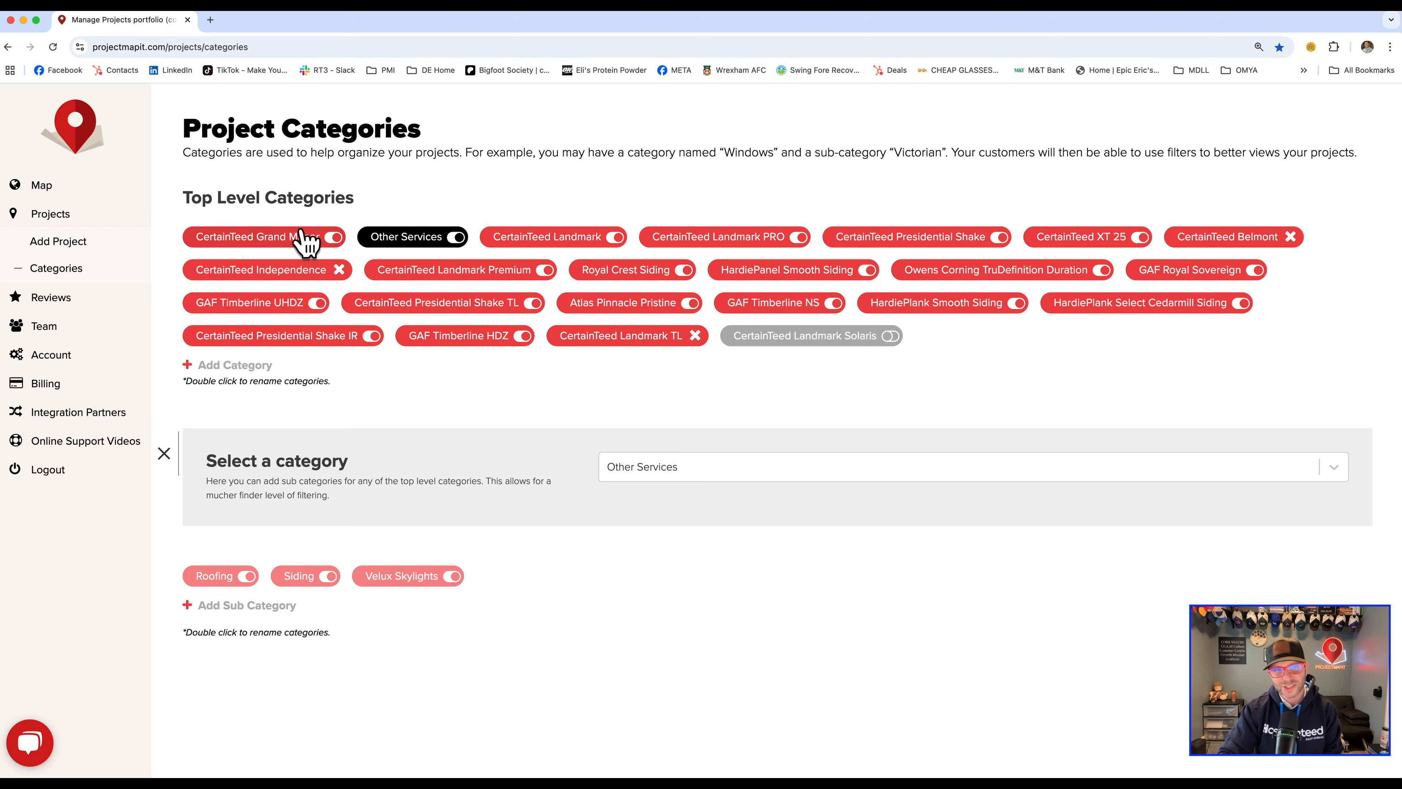
drag(559, 240, 526, 242)
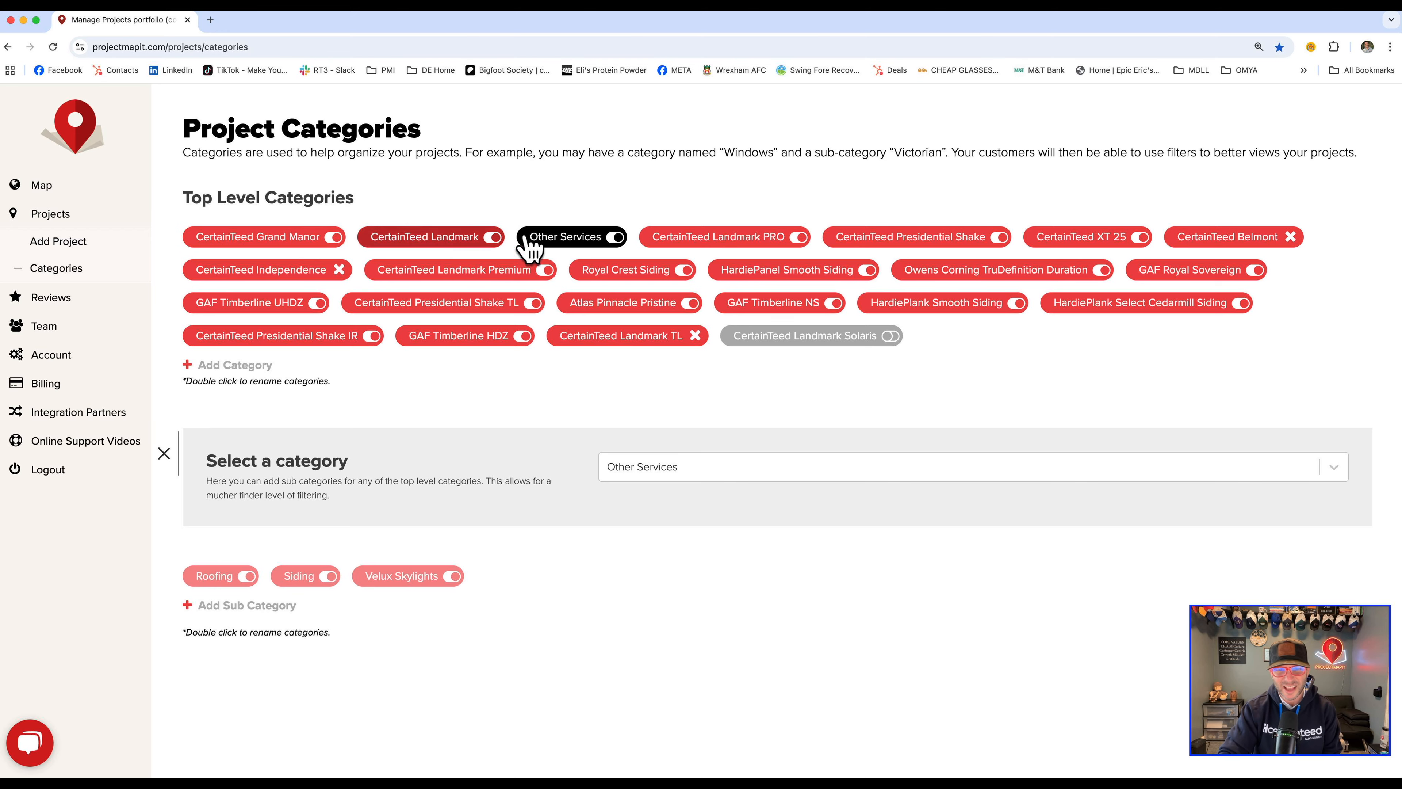
drag(924, 243, 695, 251)
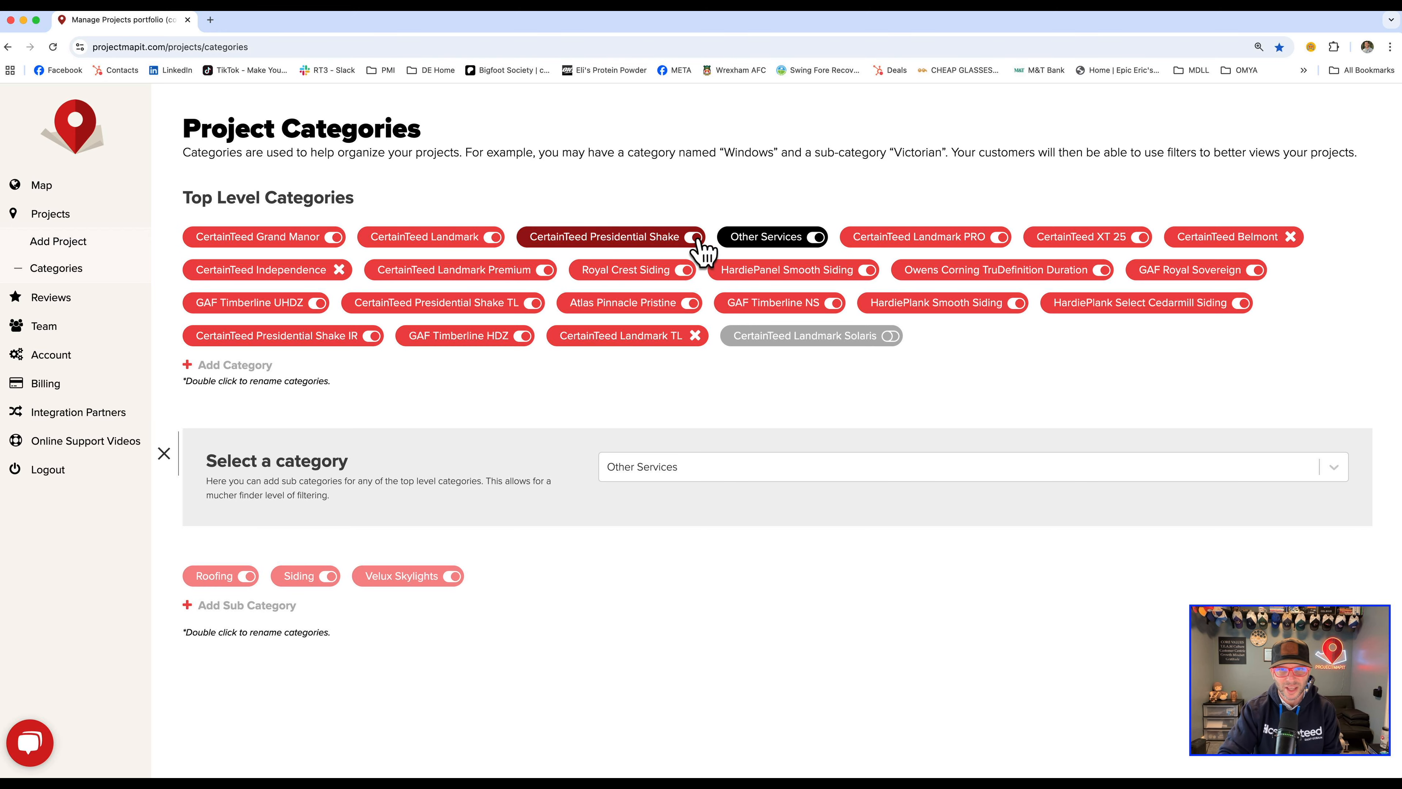
- Check in the map's service filter that the category order starts with CertainTeed Grand Manor
click(41, 186)
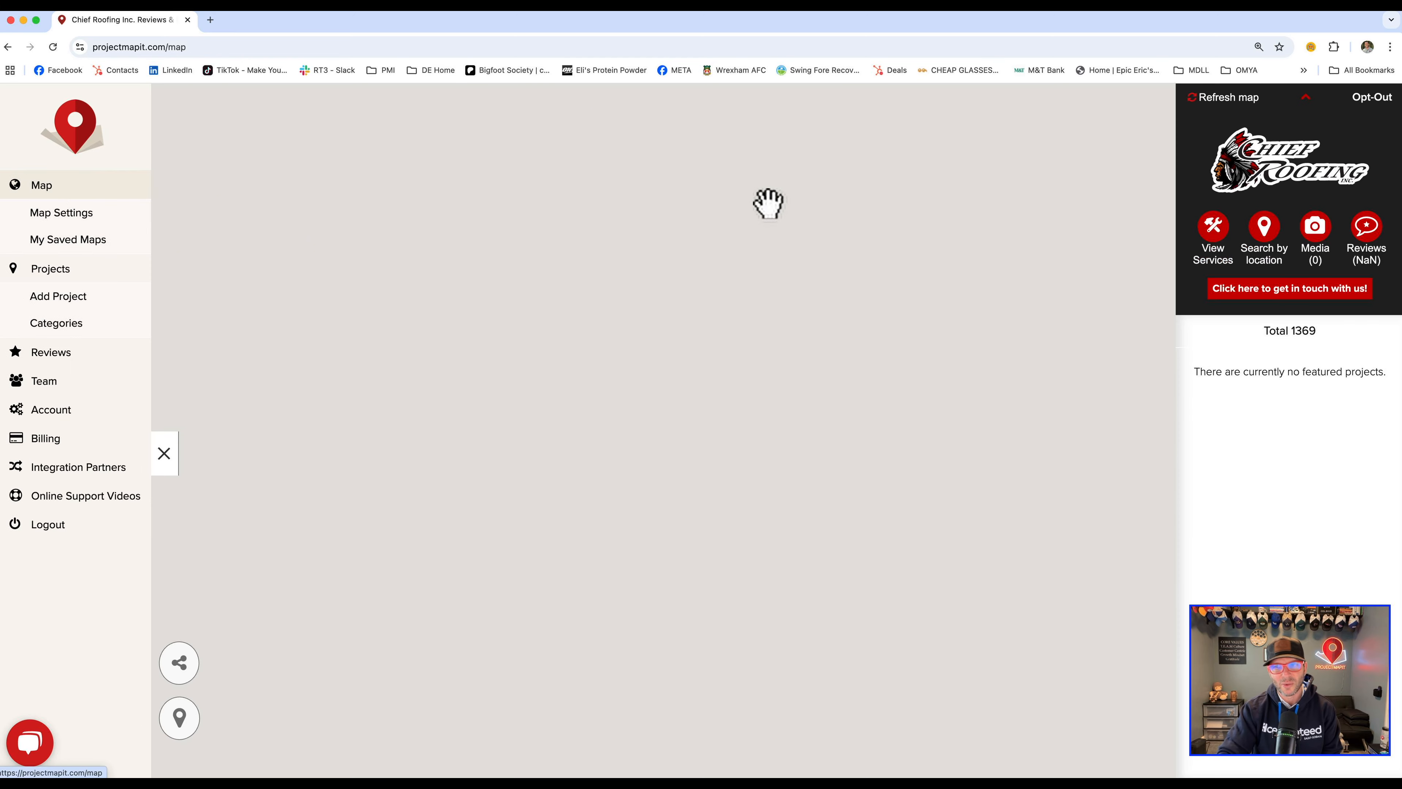
click(1216, 233)
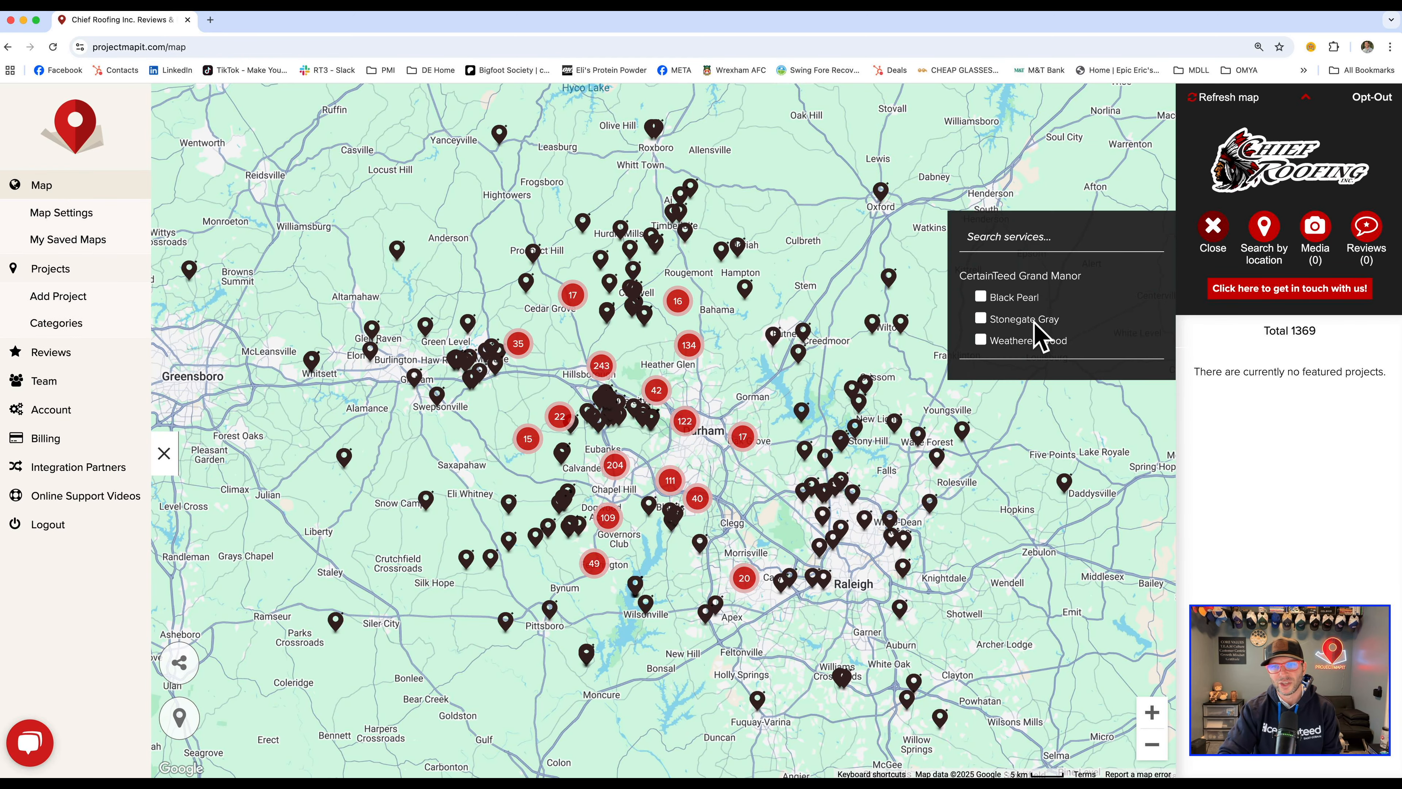
drag(992, 274, 1065, 276)
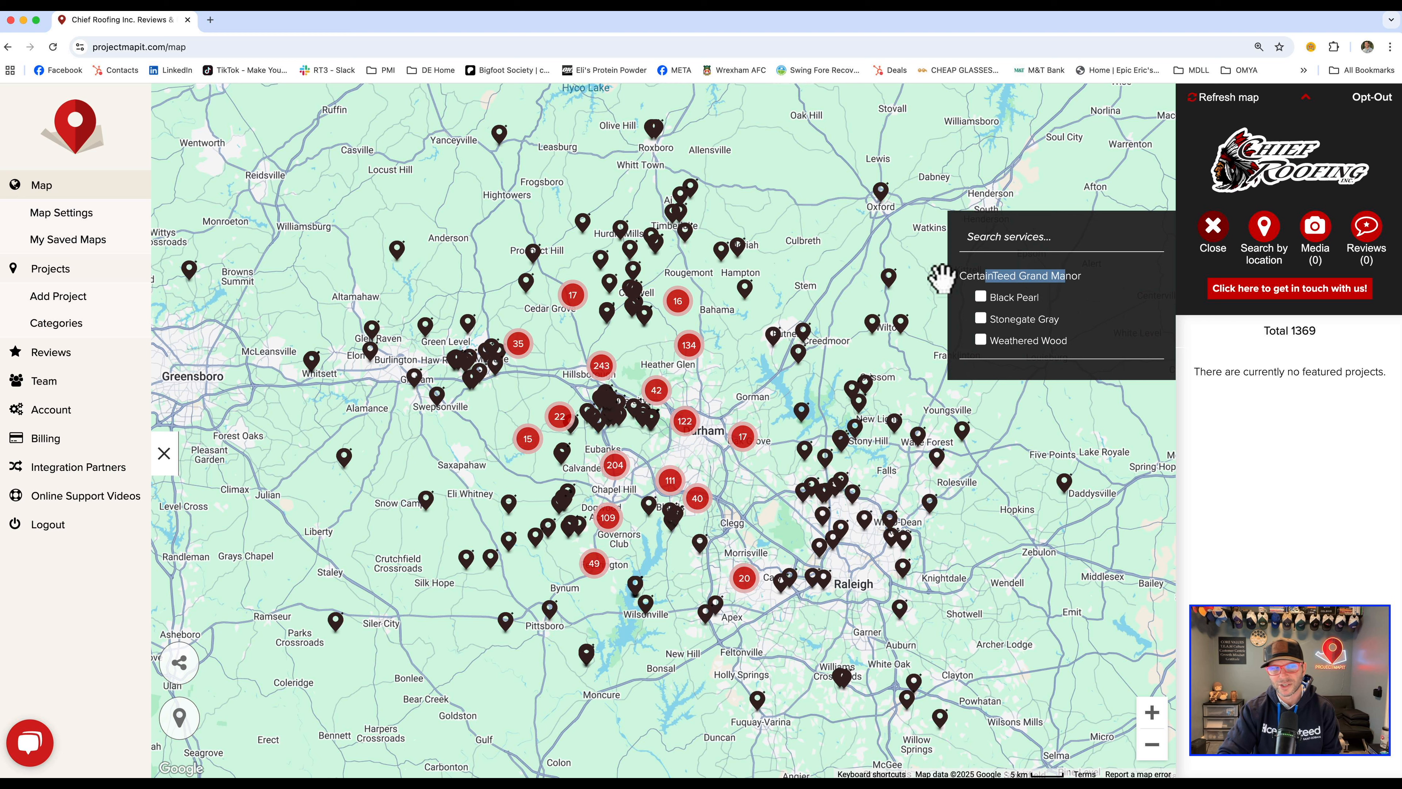
- Return to the project categories and move CertainTeed Landmark ahead of CertainTeed Grand Manor to the first place
click(49, 325)
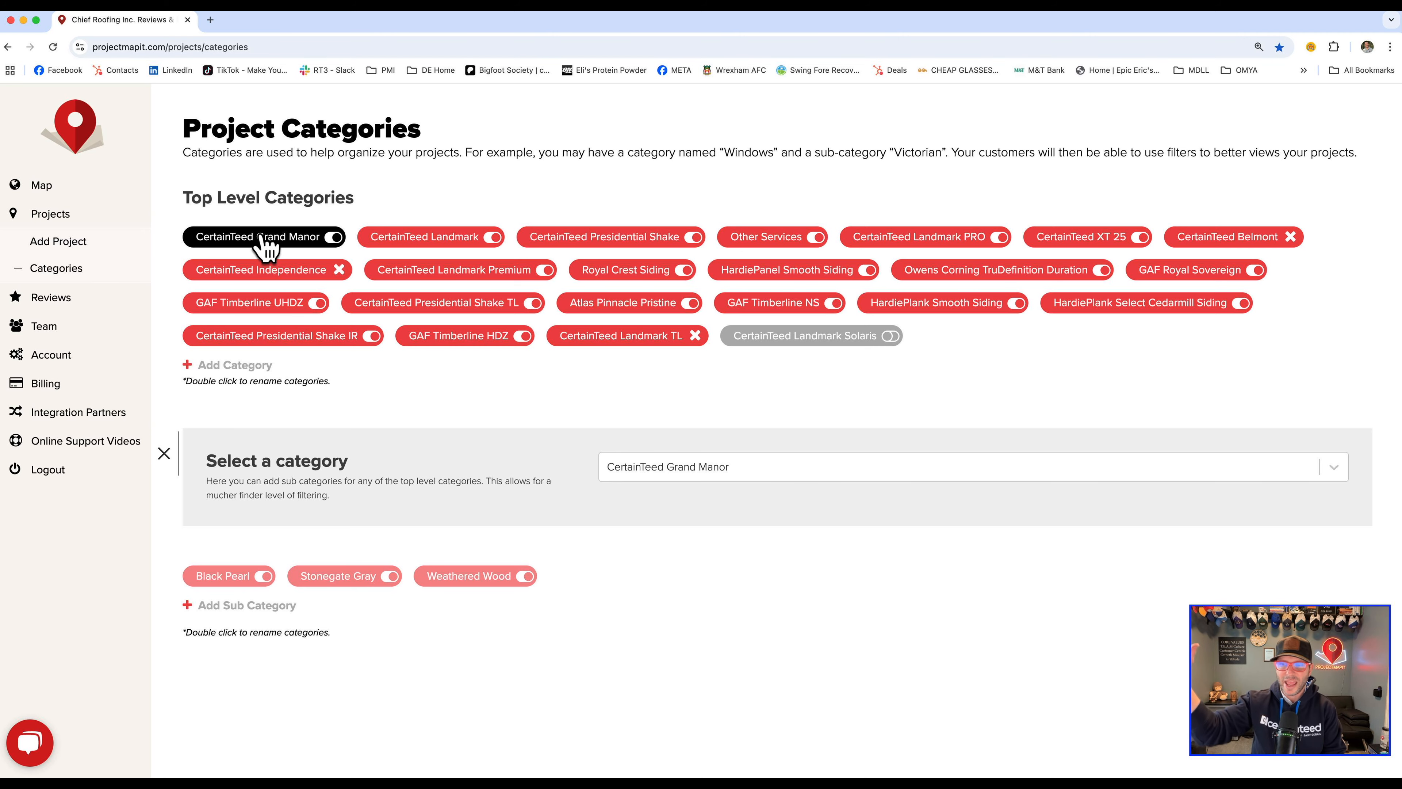
drag(415, 243, 263, 238)
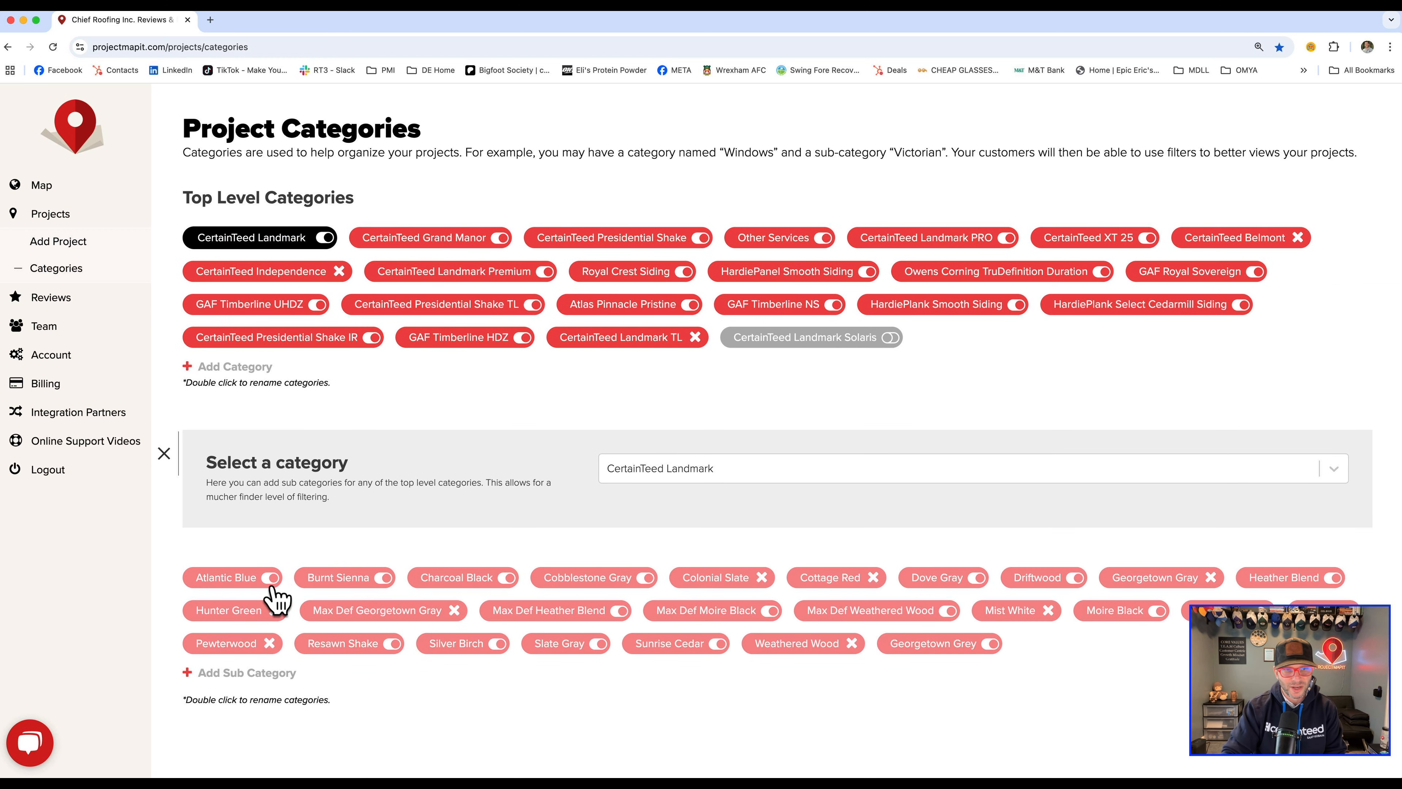
- Rename the Atlantic Blue sub category of CertainTeed Landmark to Atlantic Blue Roof, and change it back to Atlantic Blue
double_click(237, 576)
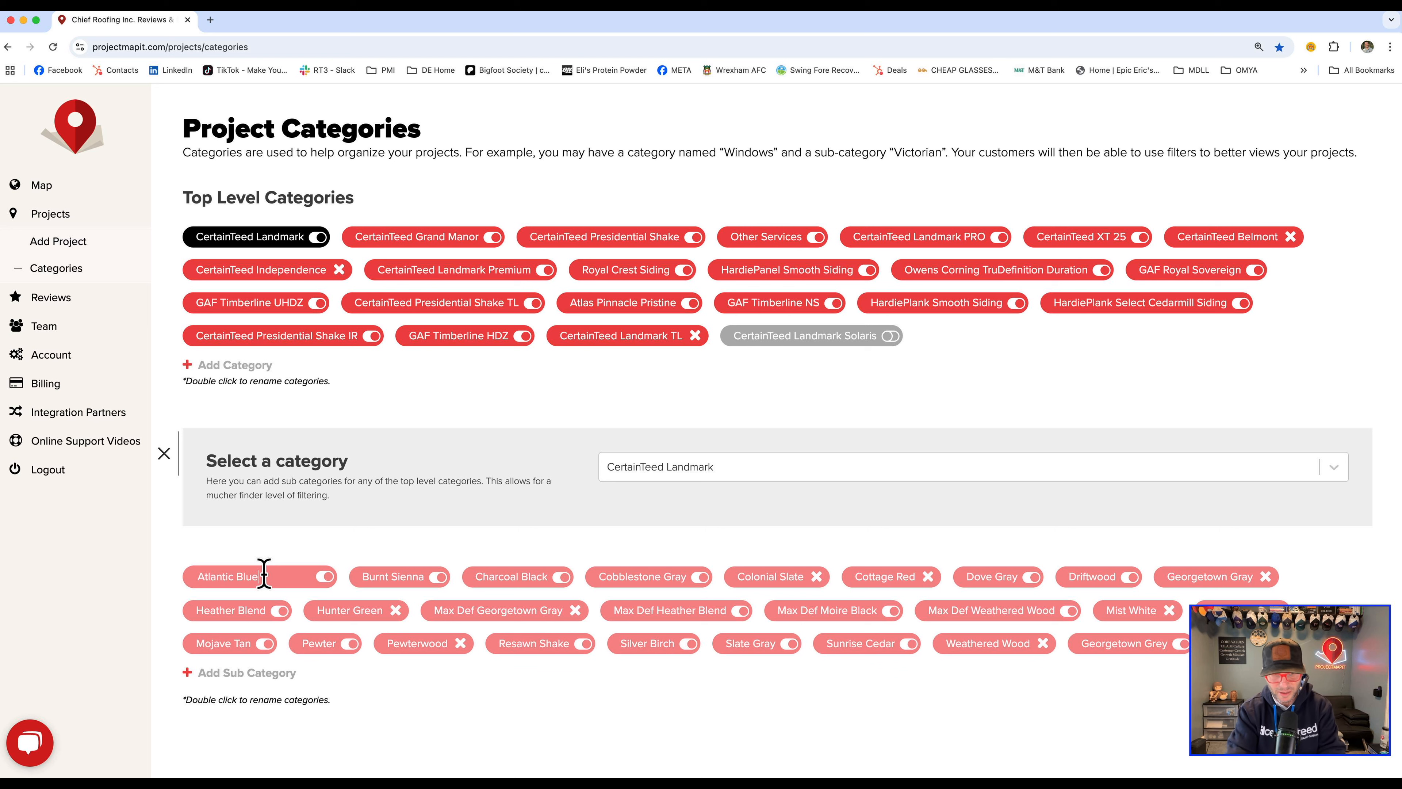
key(Escape)
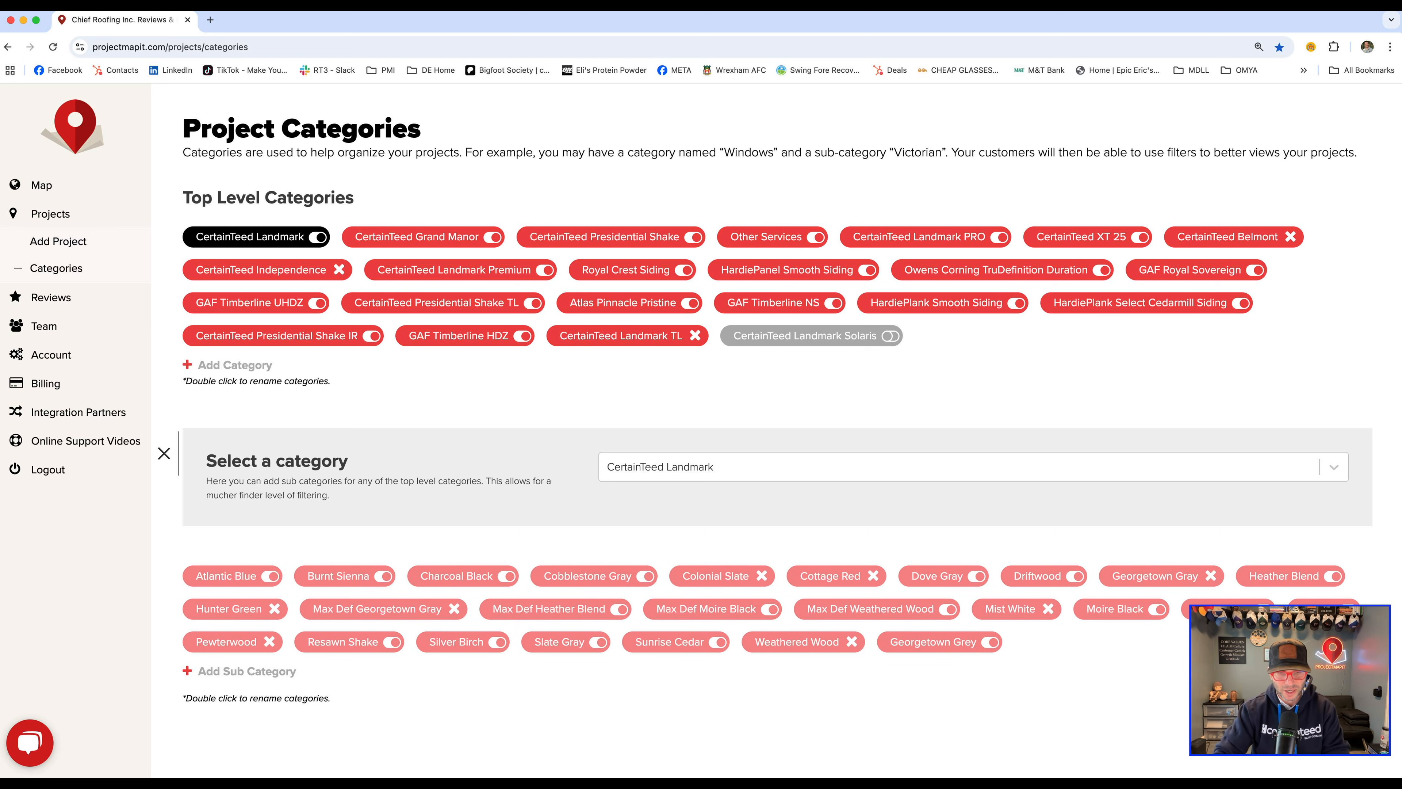
double_click(226, 576)
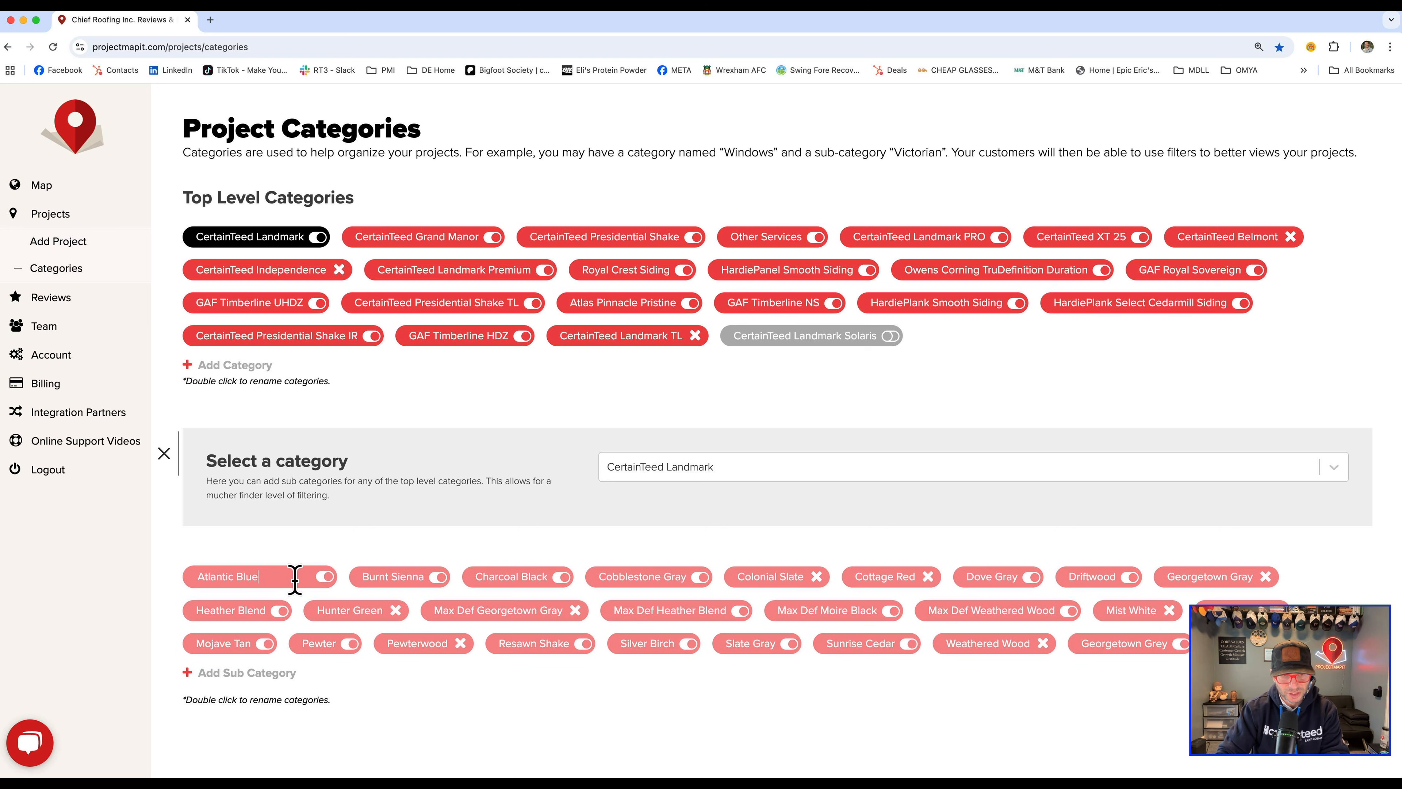
text(Roof)
key(Return)
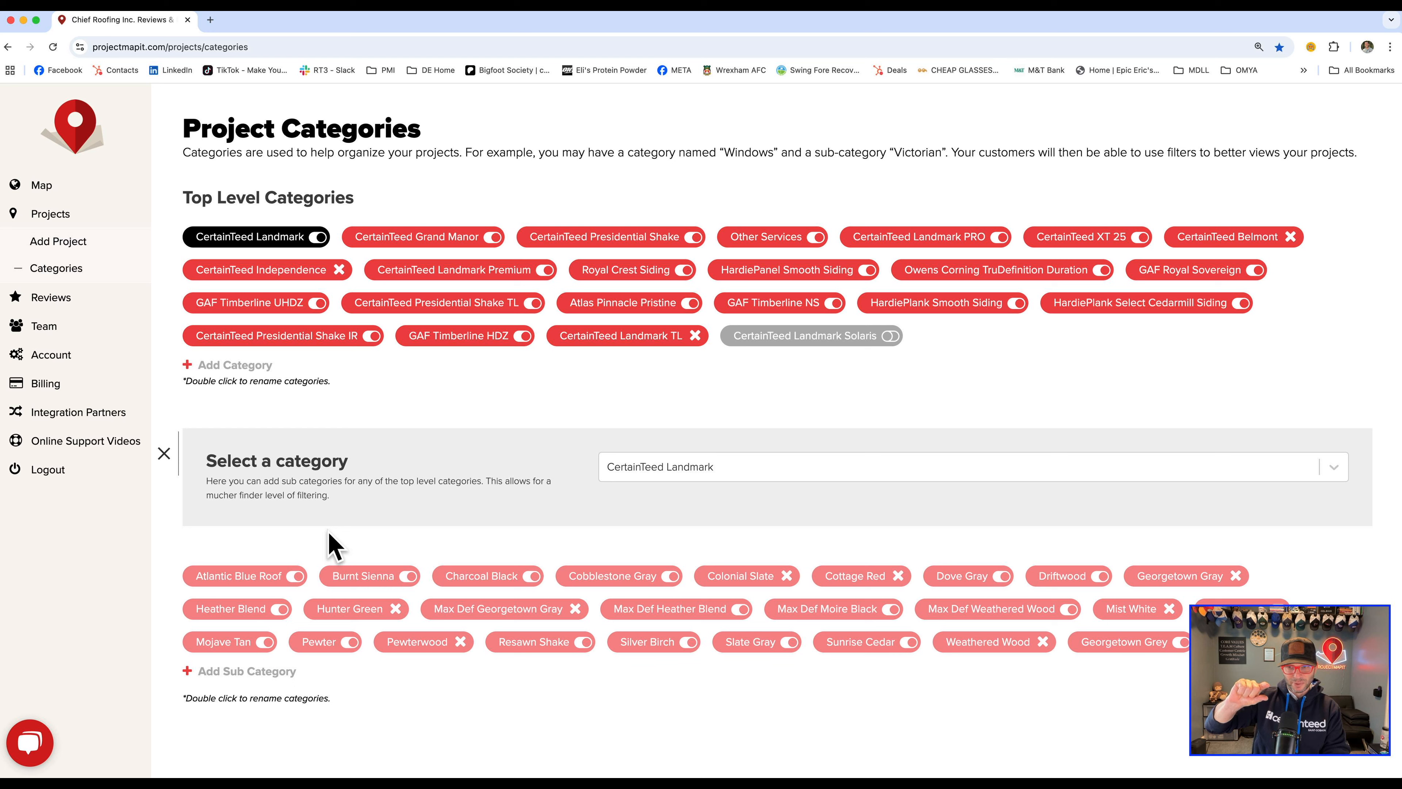
double_click(254, 577)
drag(260, 577, 285, 576)
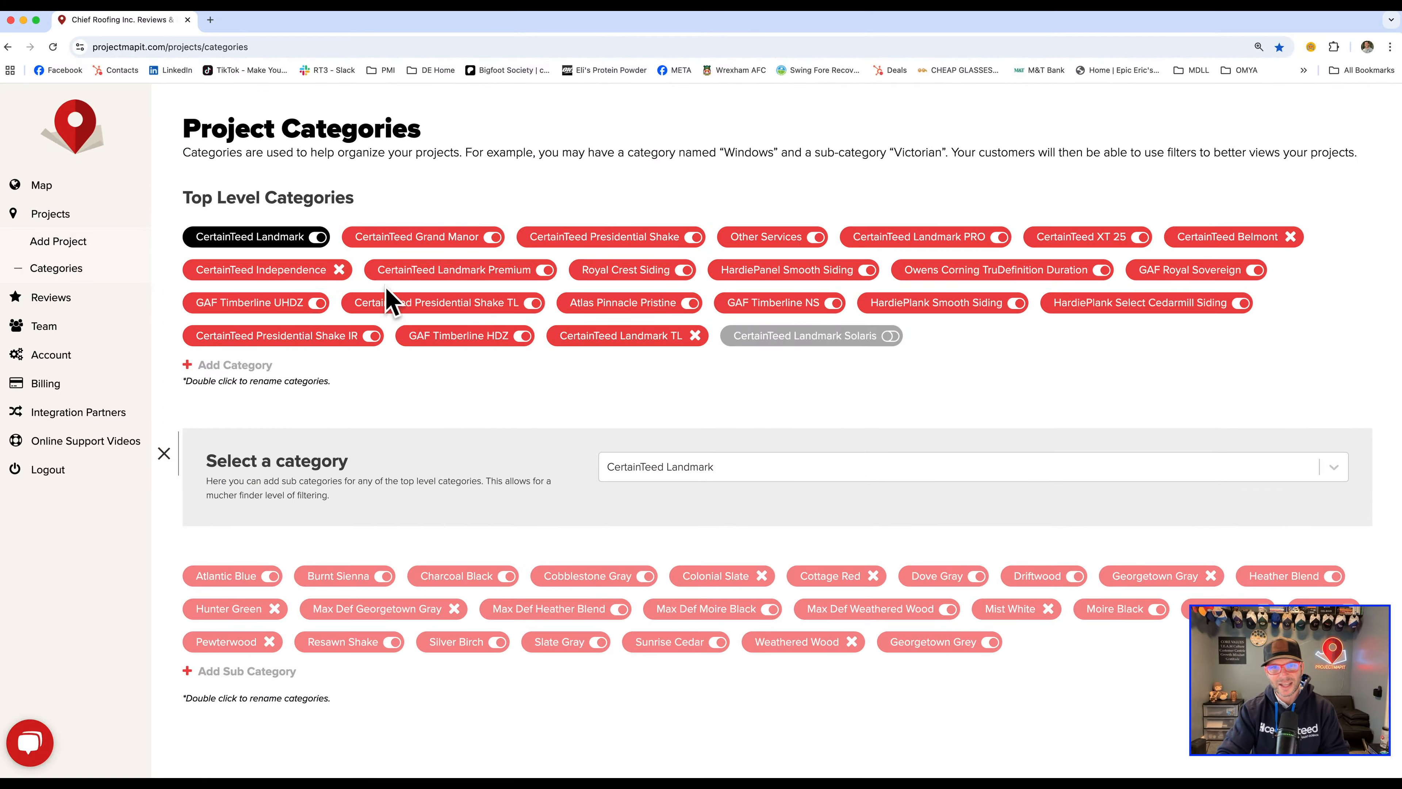
- Open the map's service filter and look through the CertainTeed Landmark and CertainTeed Grand Manor sub categories
click(69, 190)
click(1205, 240)
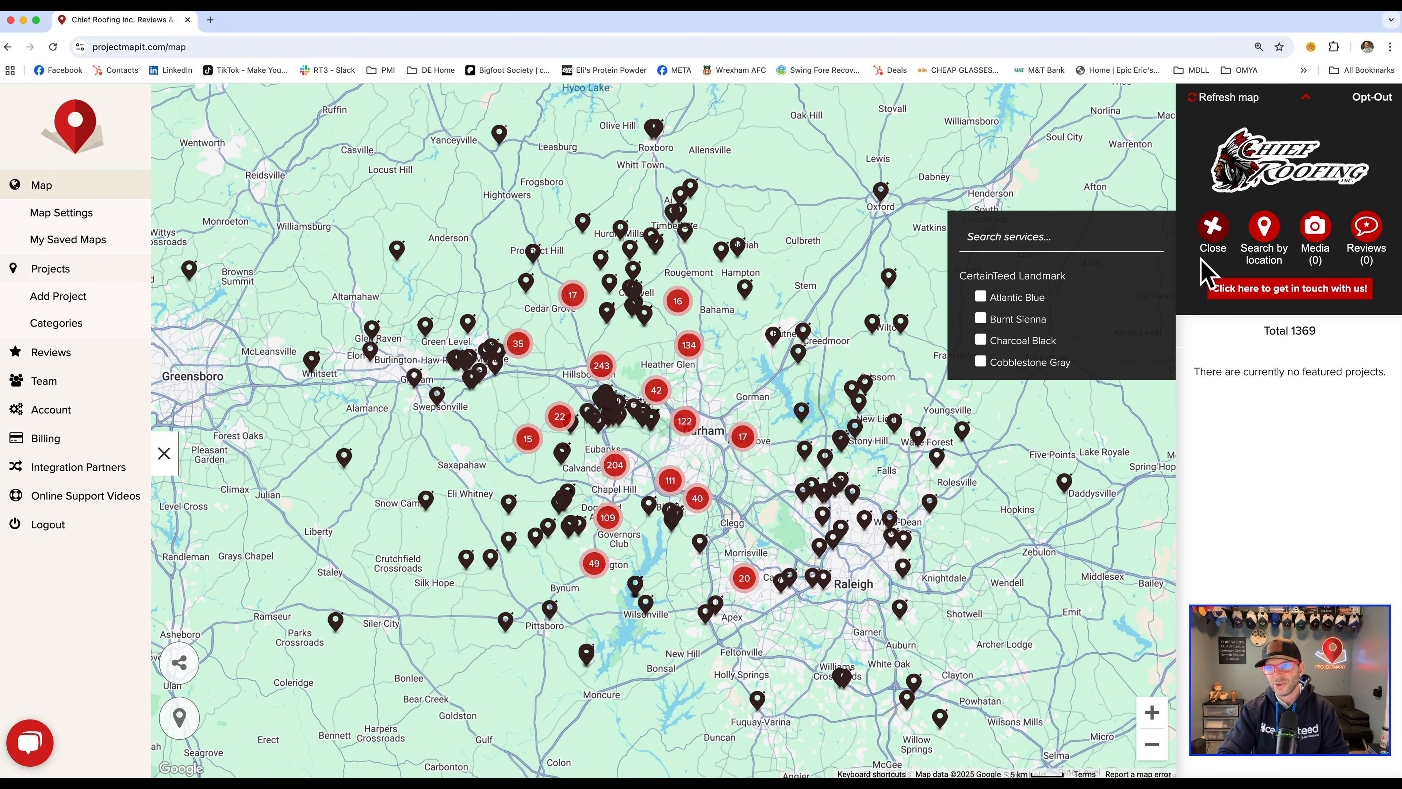
scroll(1081, 329, down, 10)
scroll(1081, 331, down, 15)
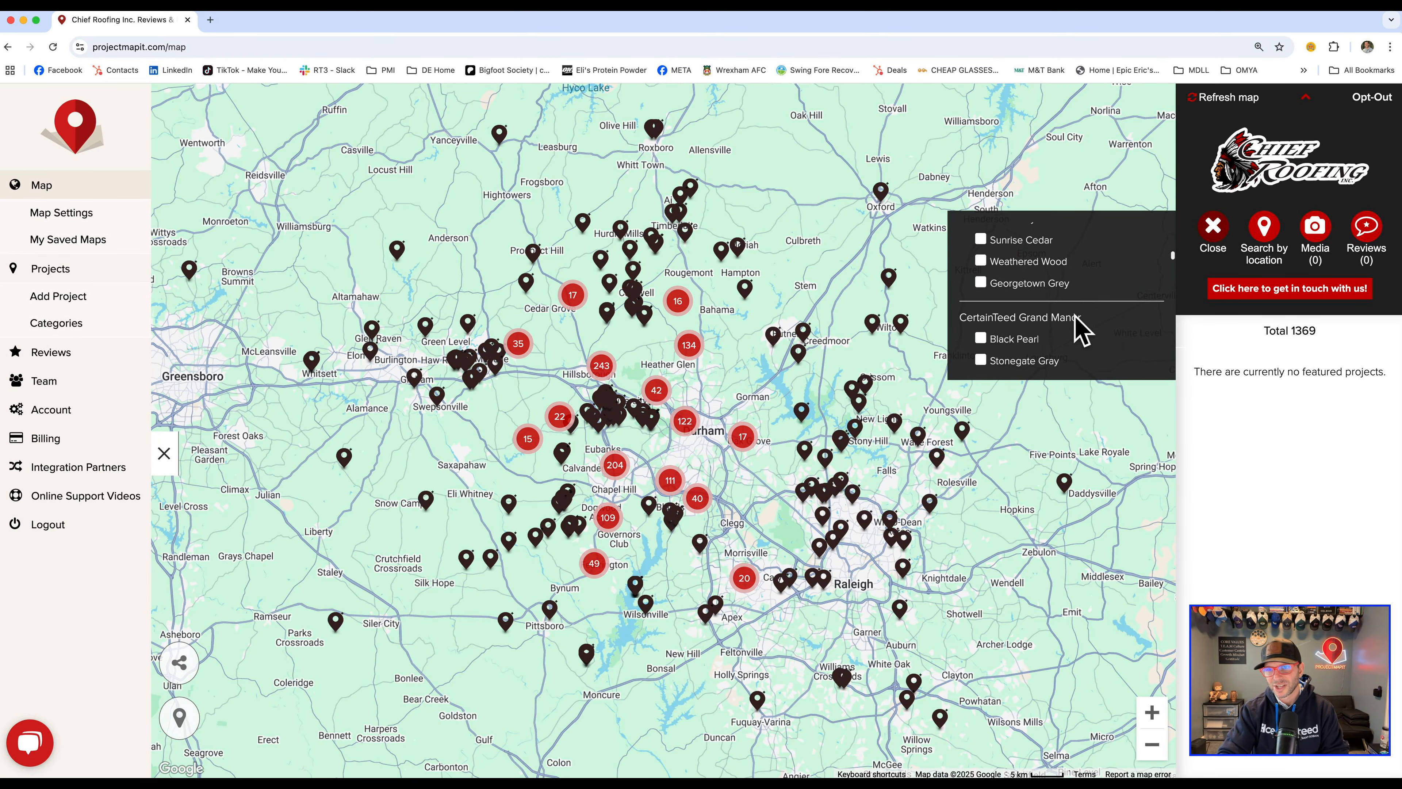
scroll(1076, 317, up, 20)
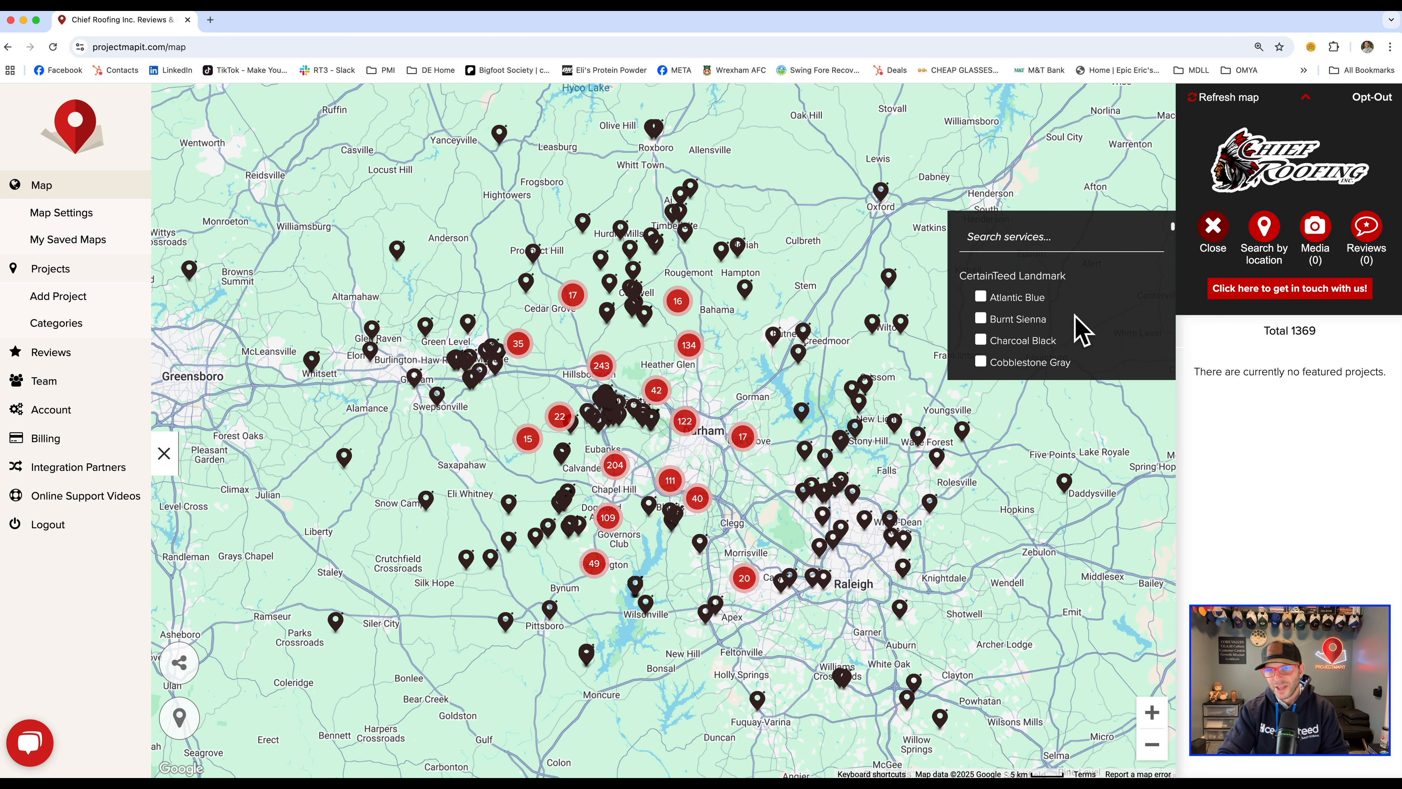
- Search the map's services for "weathered" and look through the matching sub categories
click(995, 238)
text(weathered)
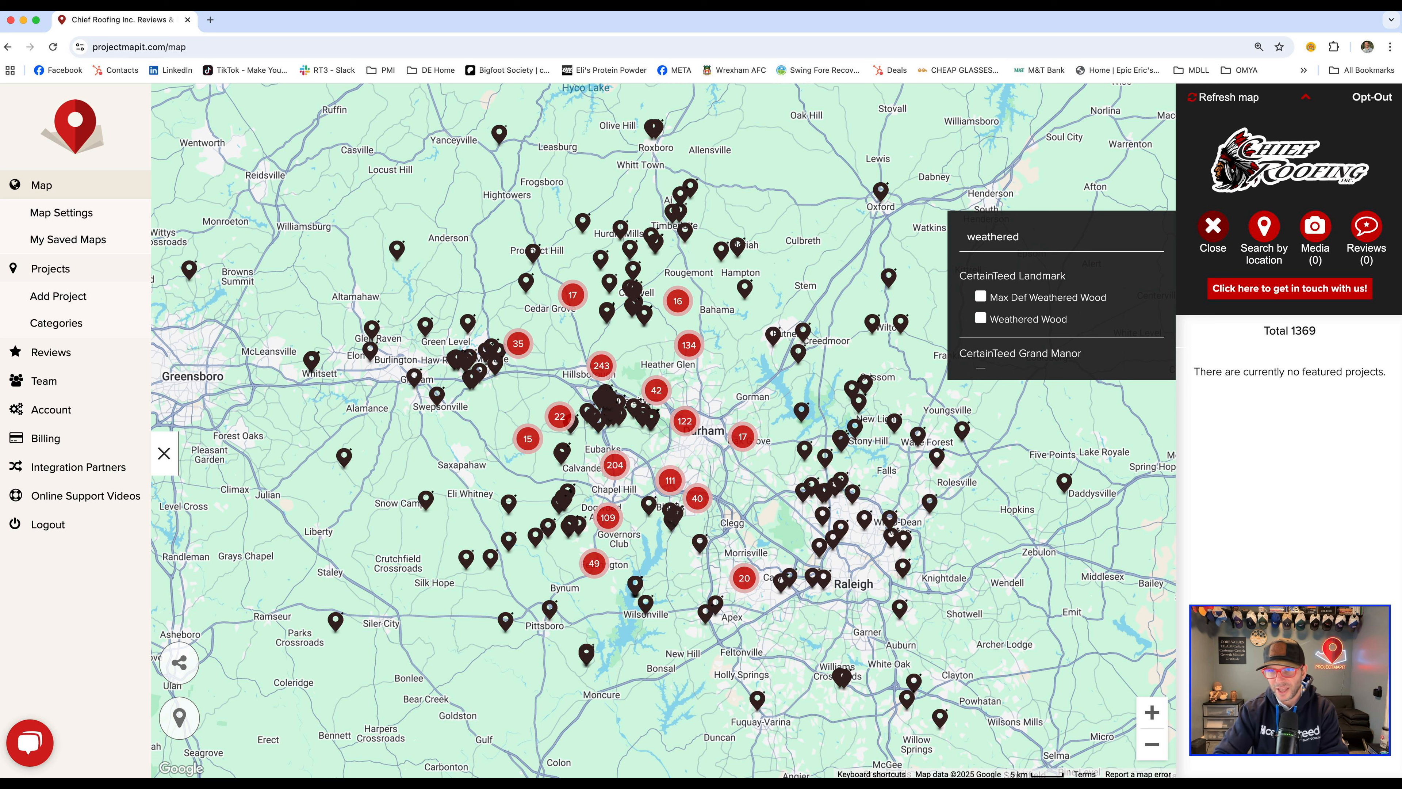
scroll(1031, 305, down, 1)
scroll(1031, 309, down, 3)
scroll(1058, 313, down, 1)
scroll(1060, 309, up, 5)
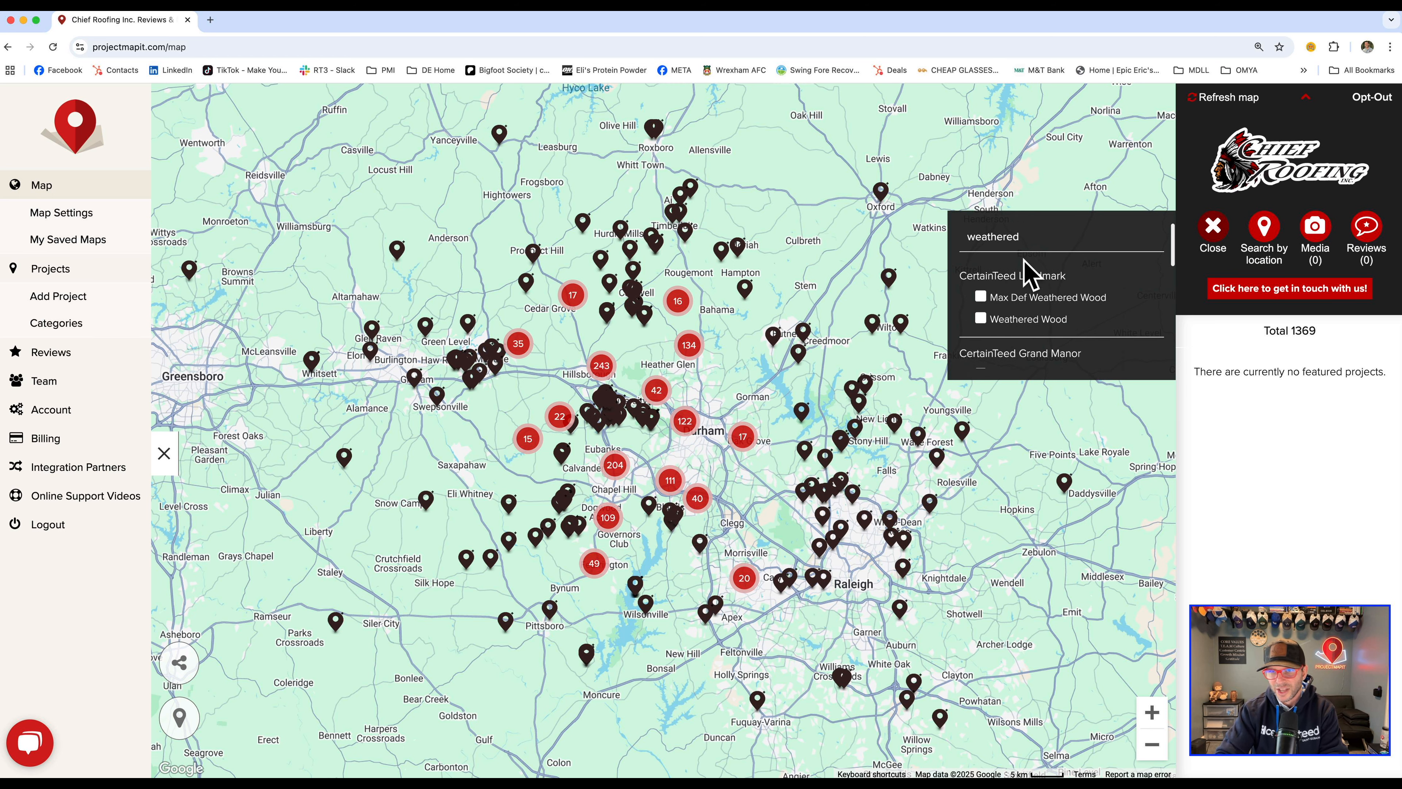
- Clear the service search, browse the full list of categories and sub categories, and close the service filter
drag(1030, 236, 965, 238)
key(BackSpace)
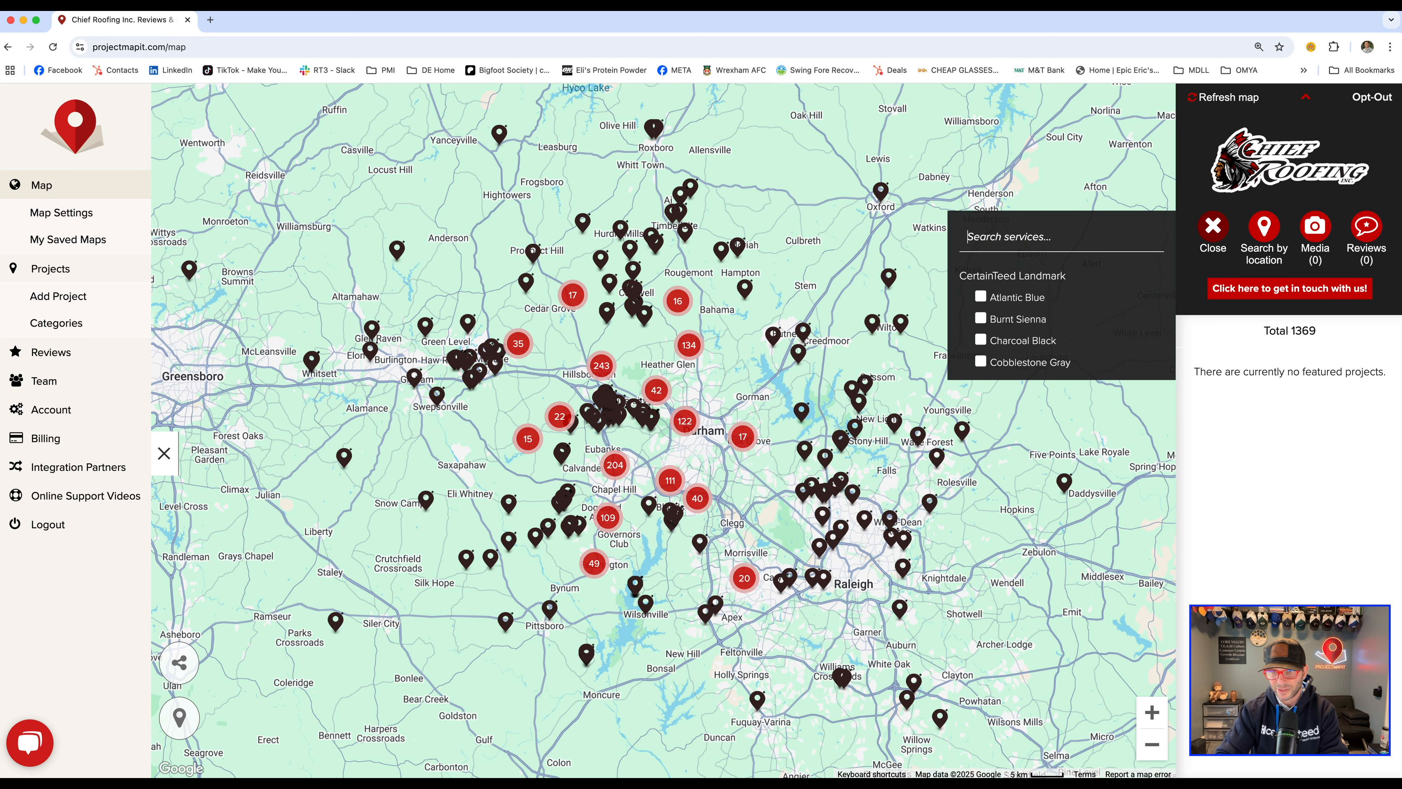
scroll(1056, 319, down, 10)
scroll(1056, 319, down, 10)
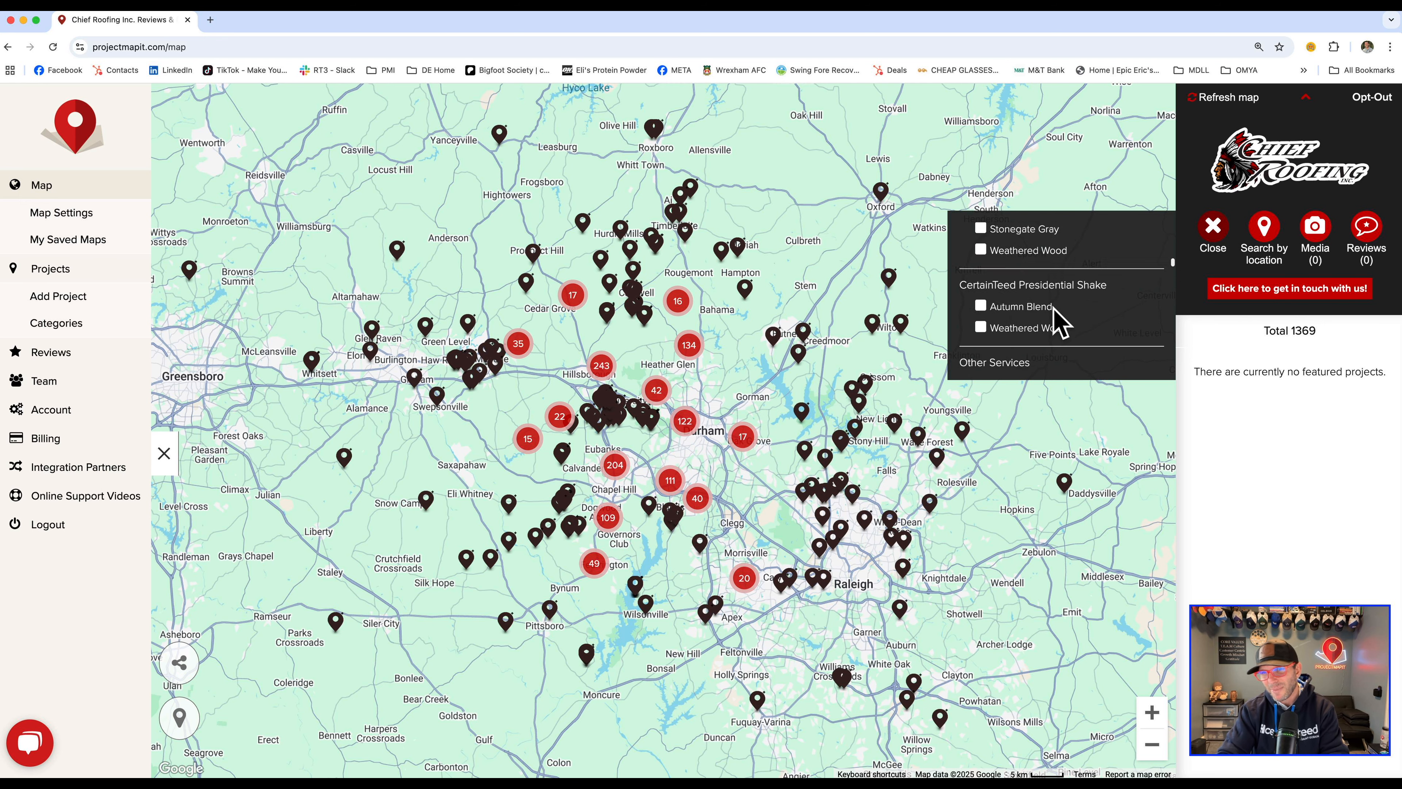
scroll(1056, 293, down, 5)
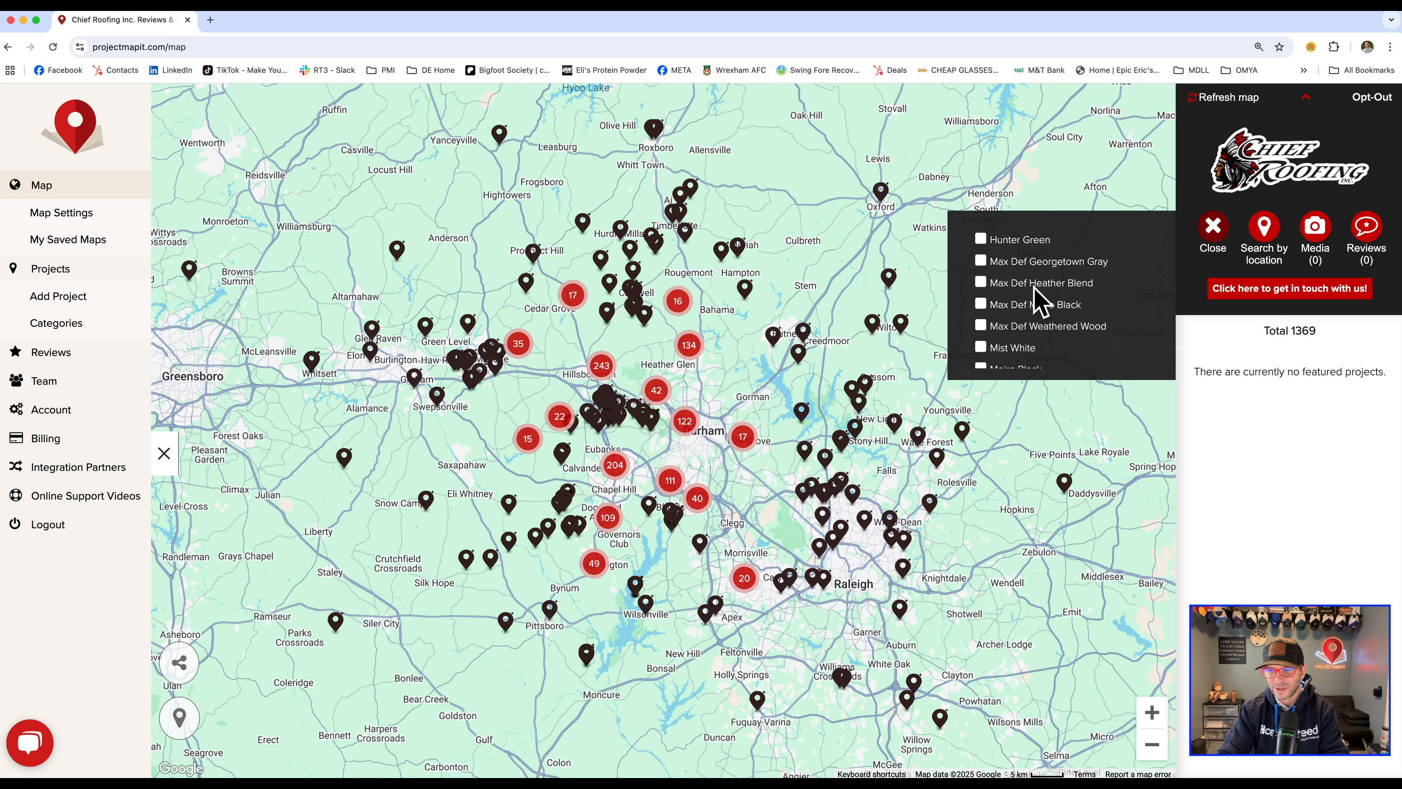
scroll(1033, 298, down, 2)
scroll(1033, 298, up, 2)
click(1213, 227)
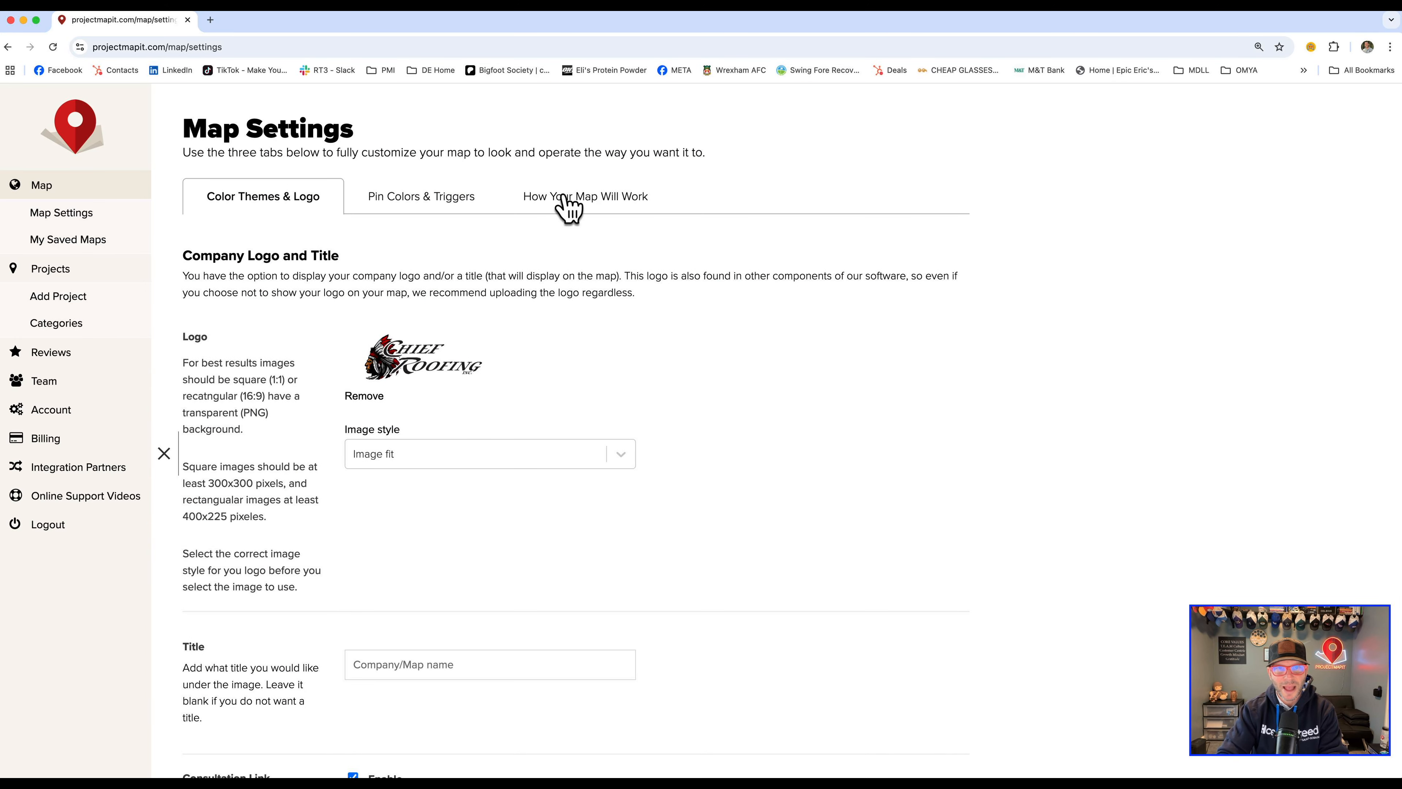
- In the map settings on how the map works, enable Collapsible Filters for the service filter and save the update
click(580, 199)
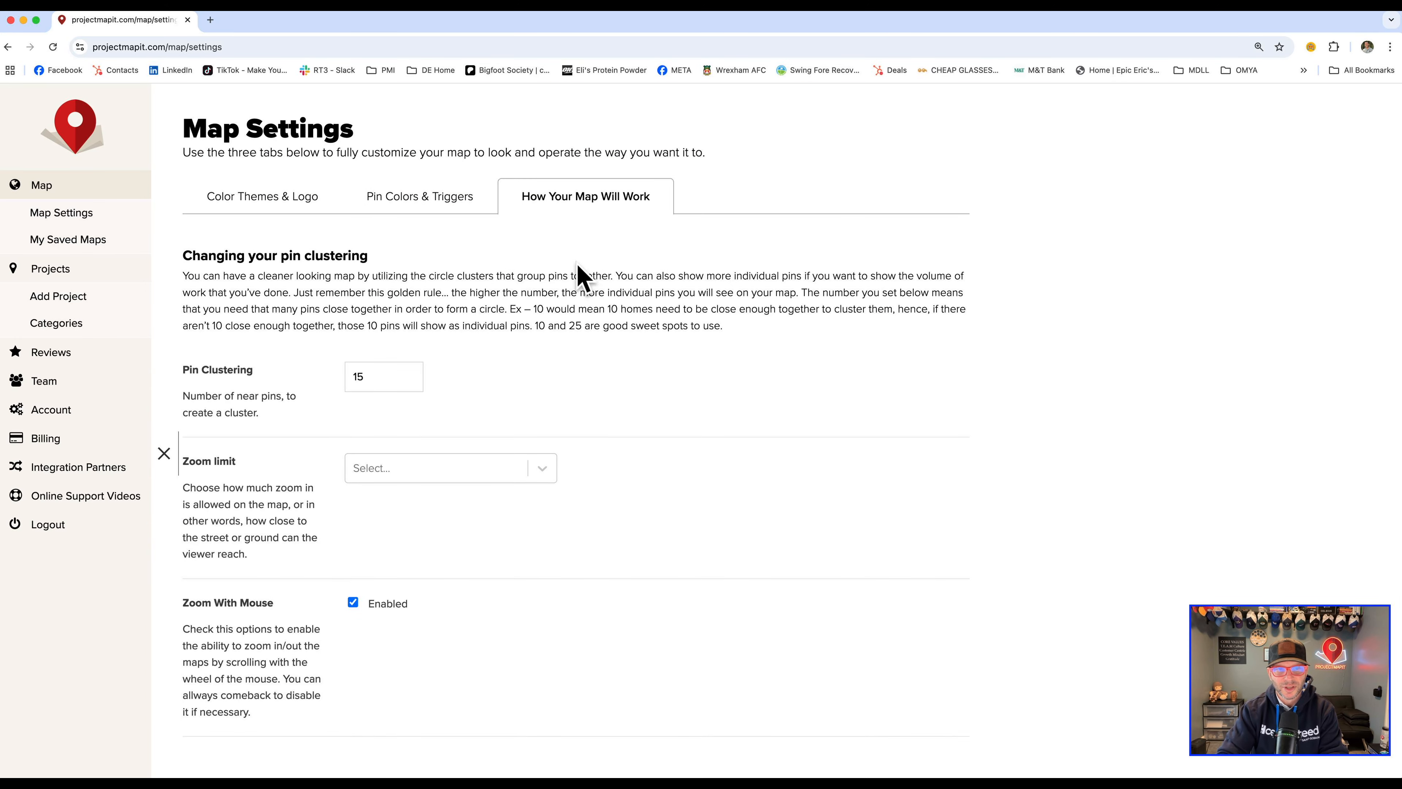
scroll(582, 279, down, 5)
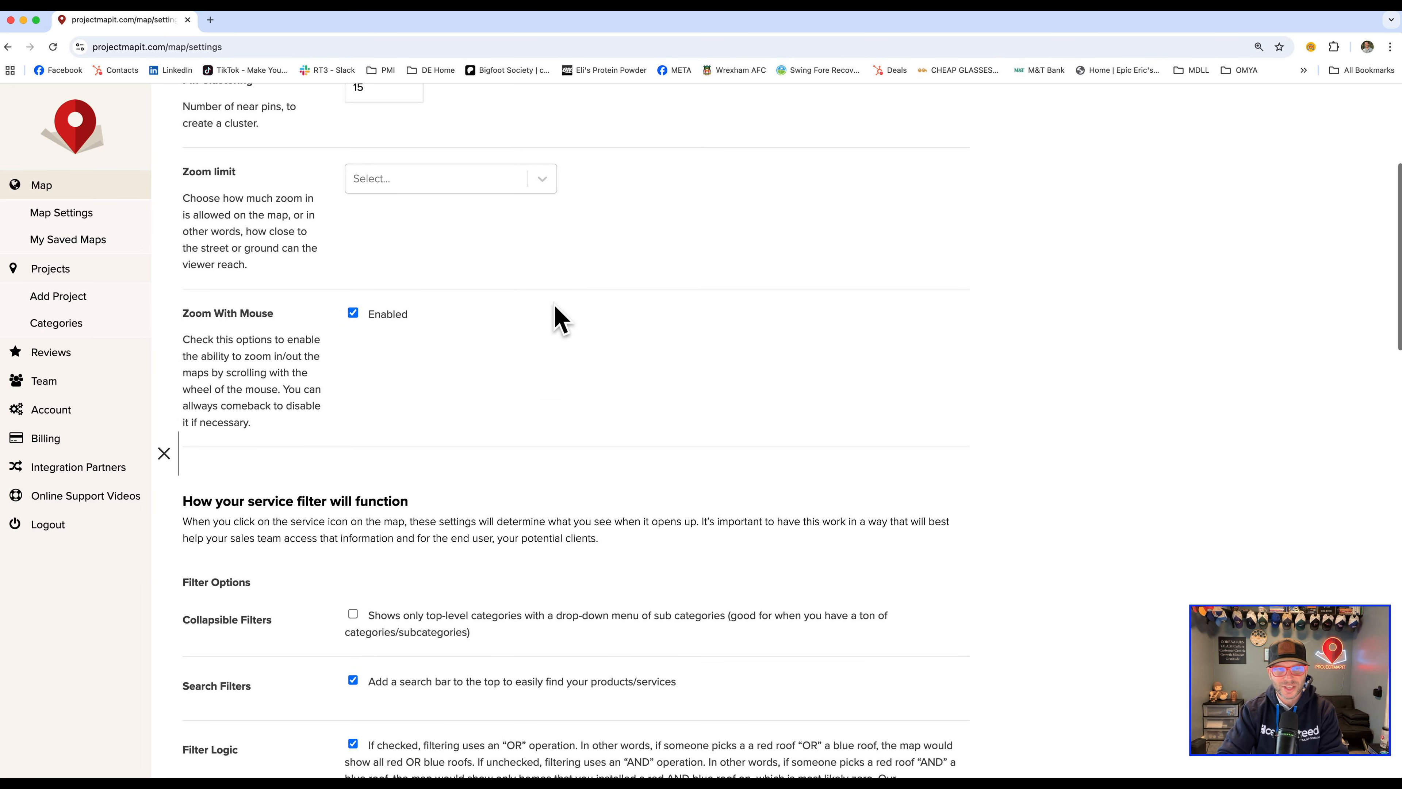
scroll(507, 313, down, 4)
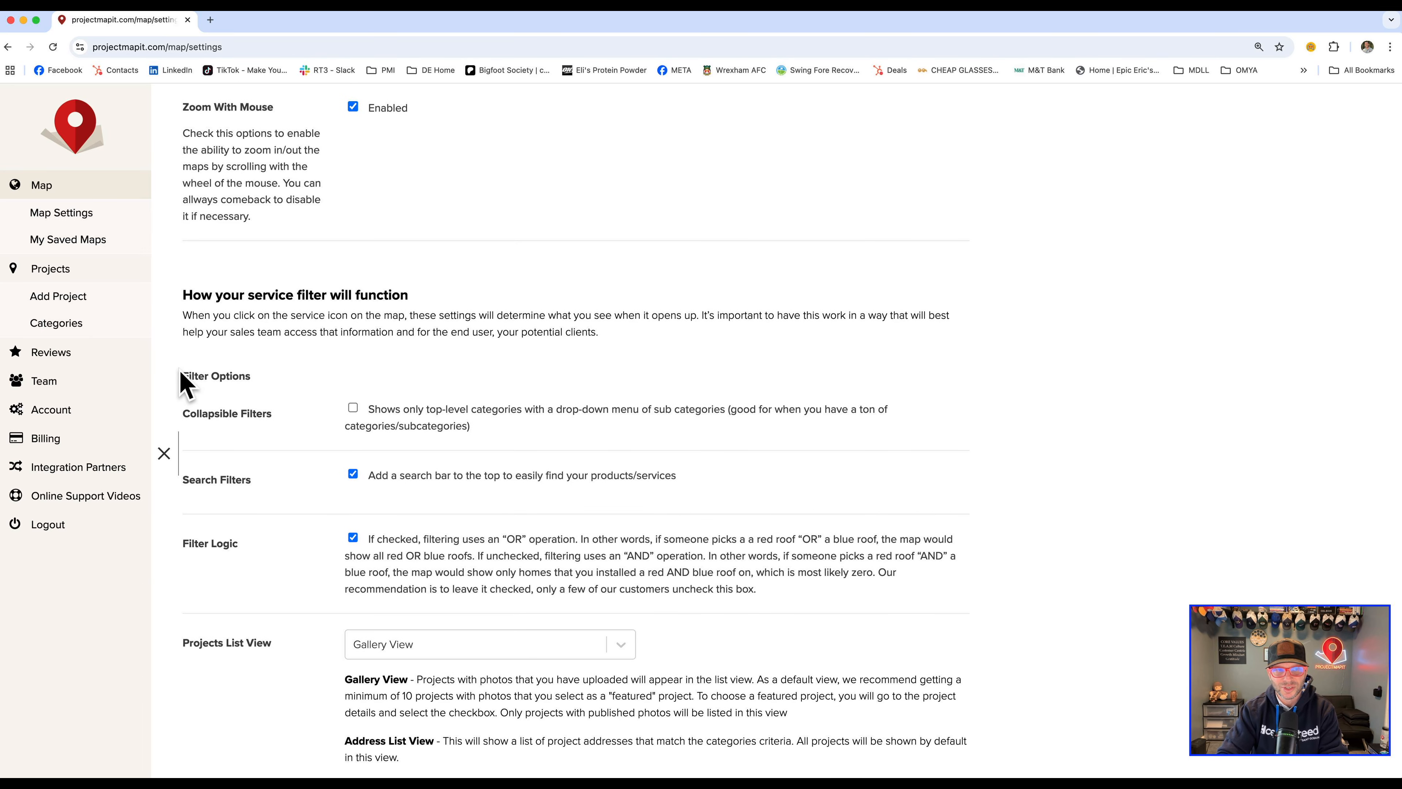
drag(182, 375, 250, 370)
drag(190, 414, 325, 426)
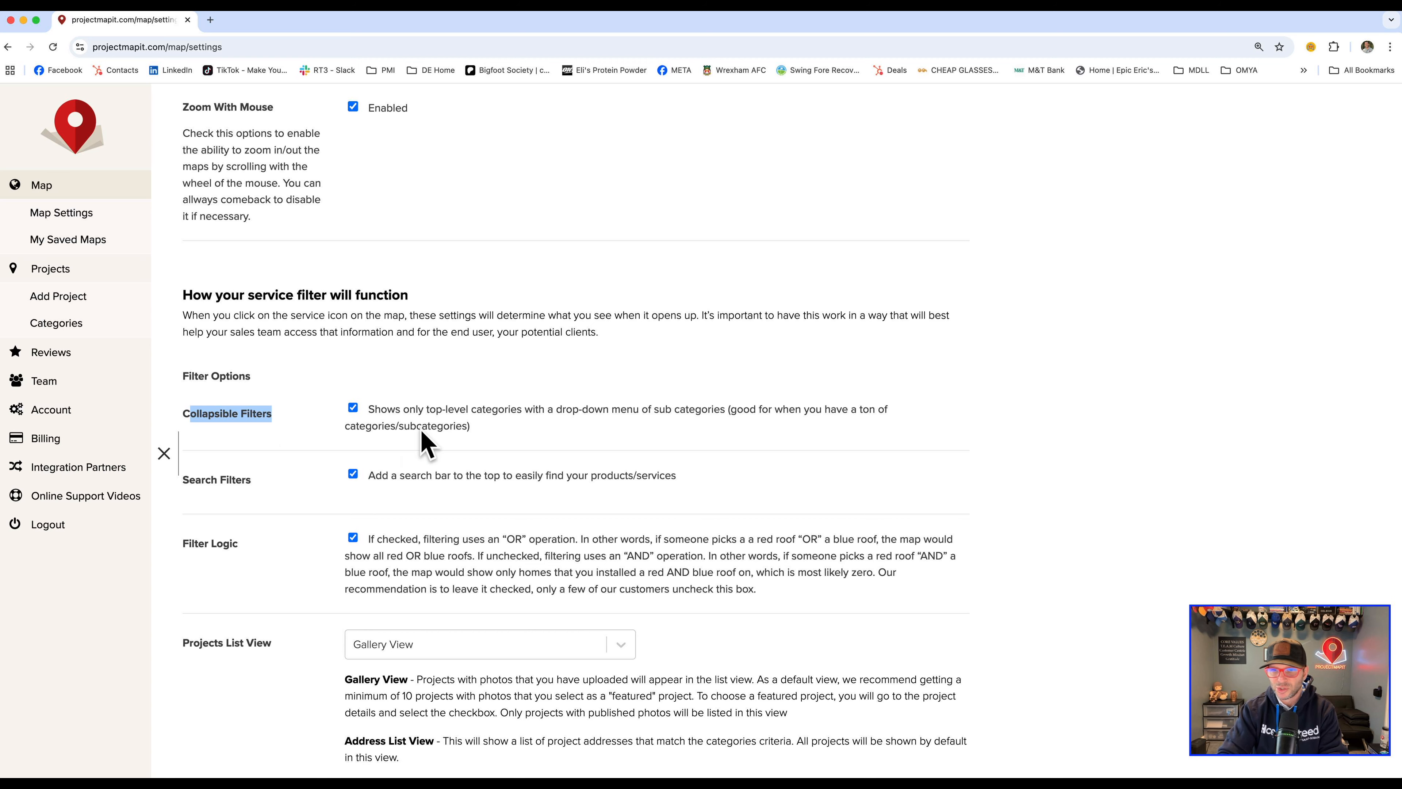
scroll(407, 429, down, 10)
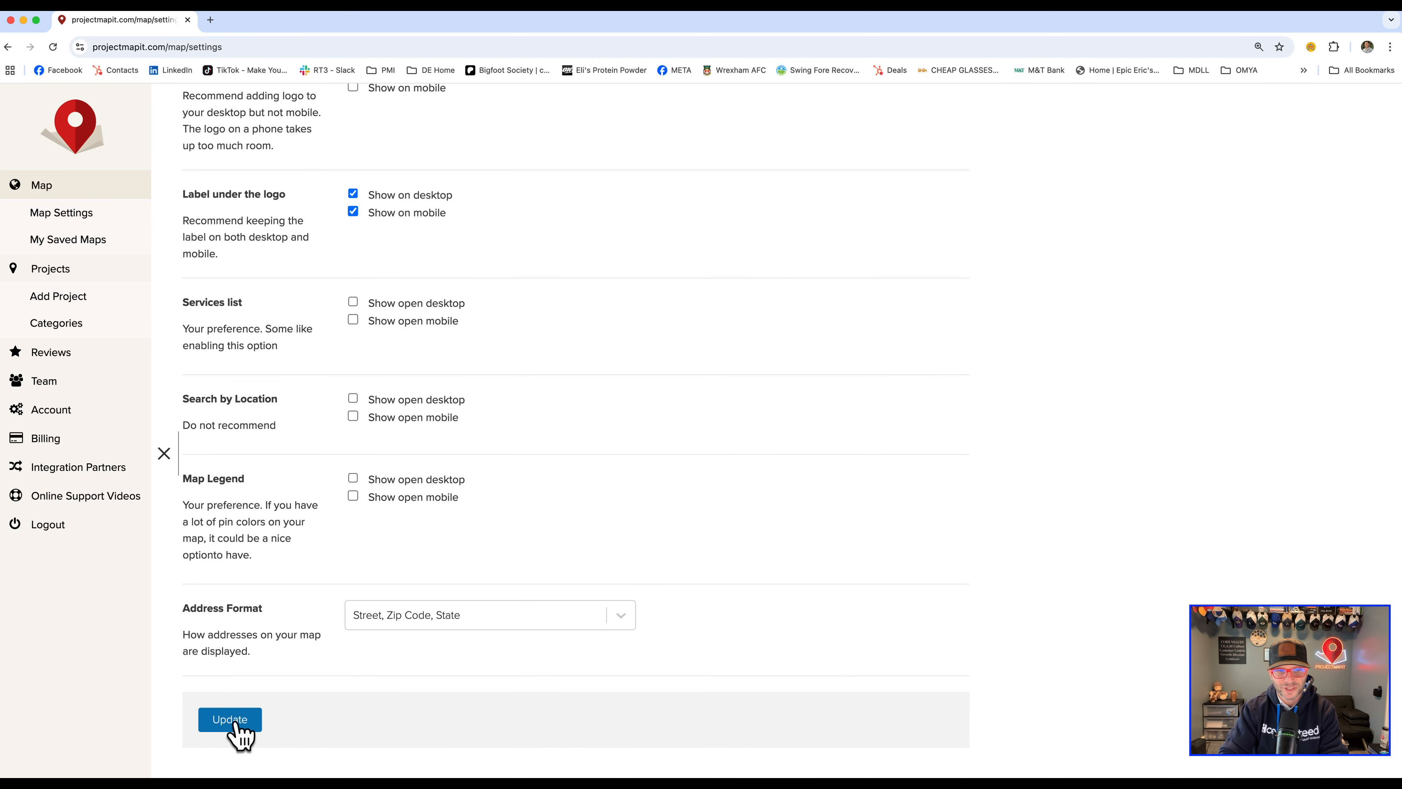
click(230, 719)
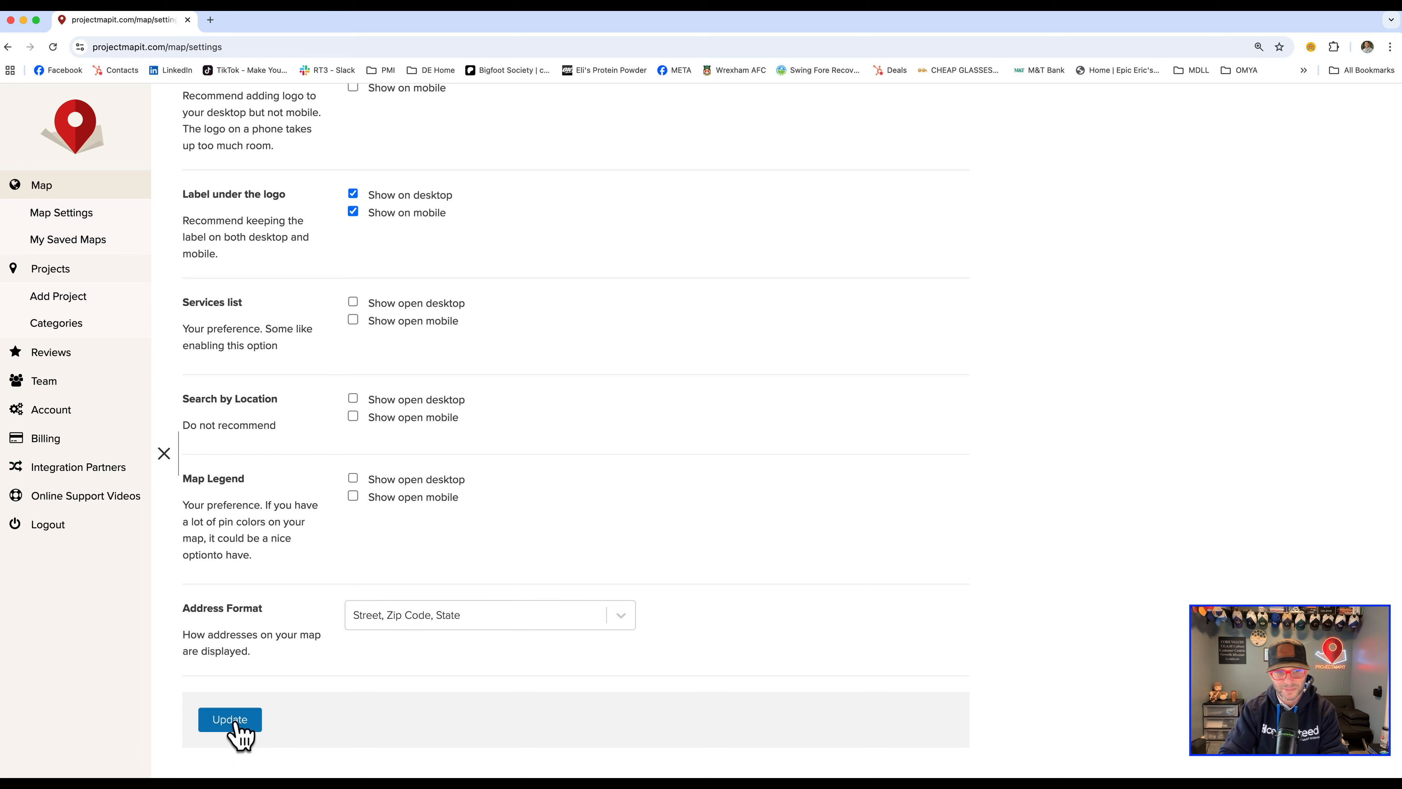
- Open the map's service filter, expand and collapse CertainTeed Landmark, and look through the collapsible top level categories
click(42, 187)
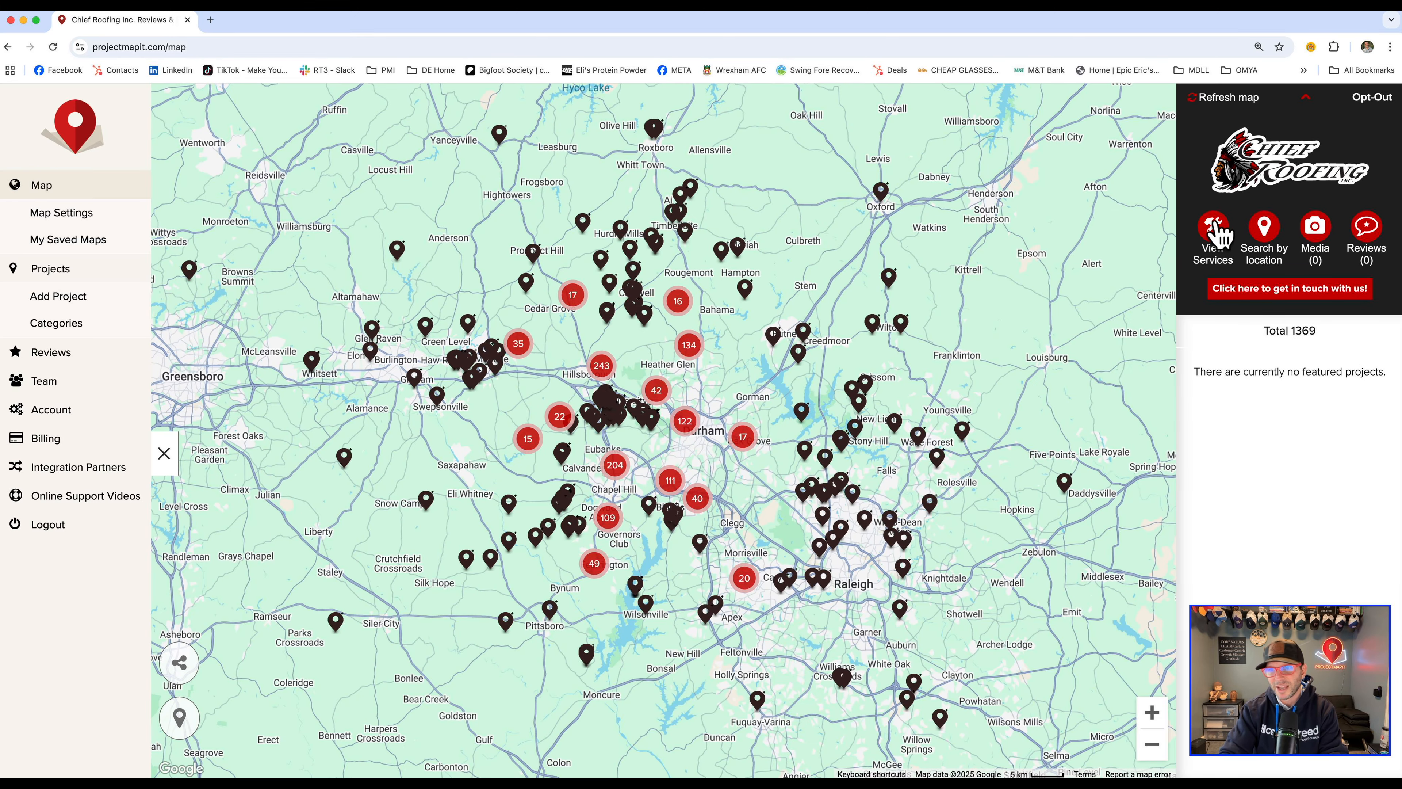
click(1213, 226)
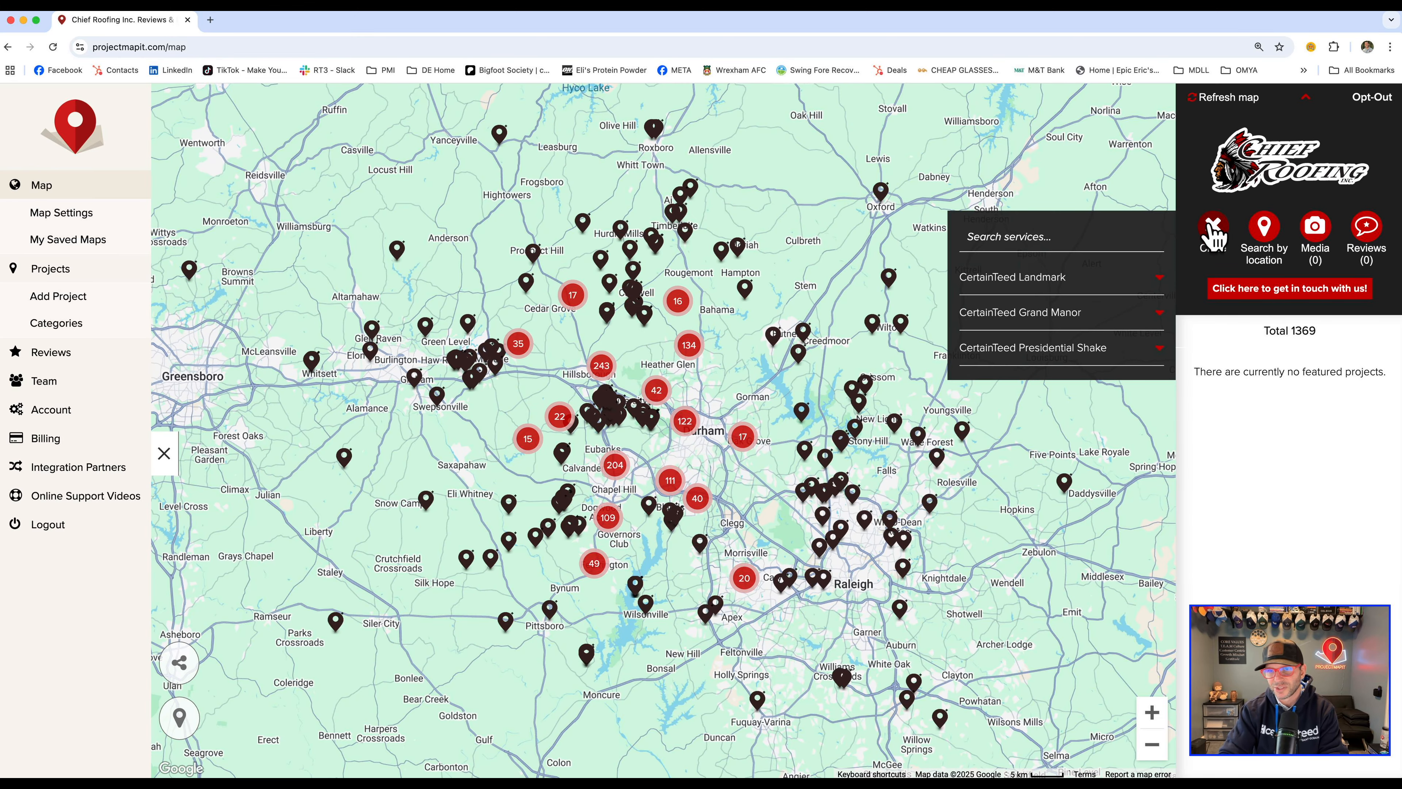
click(1160, 278)
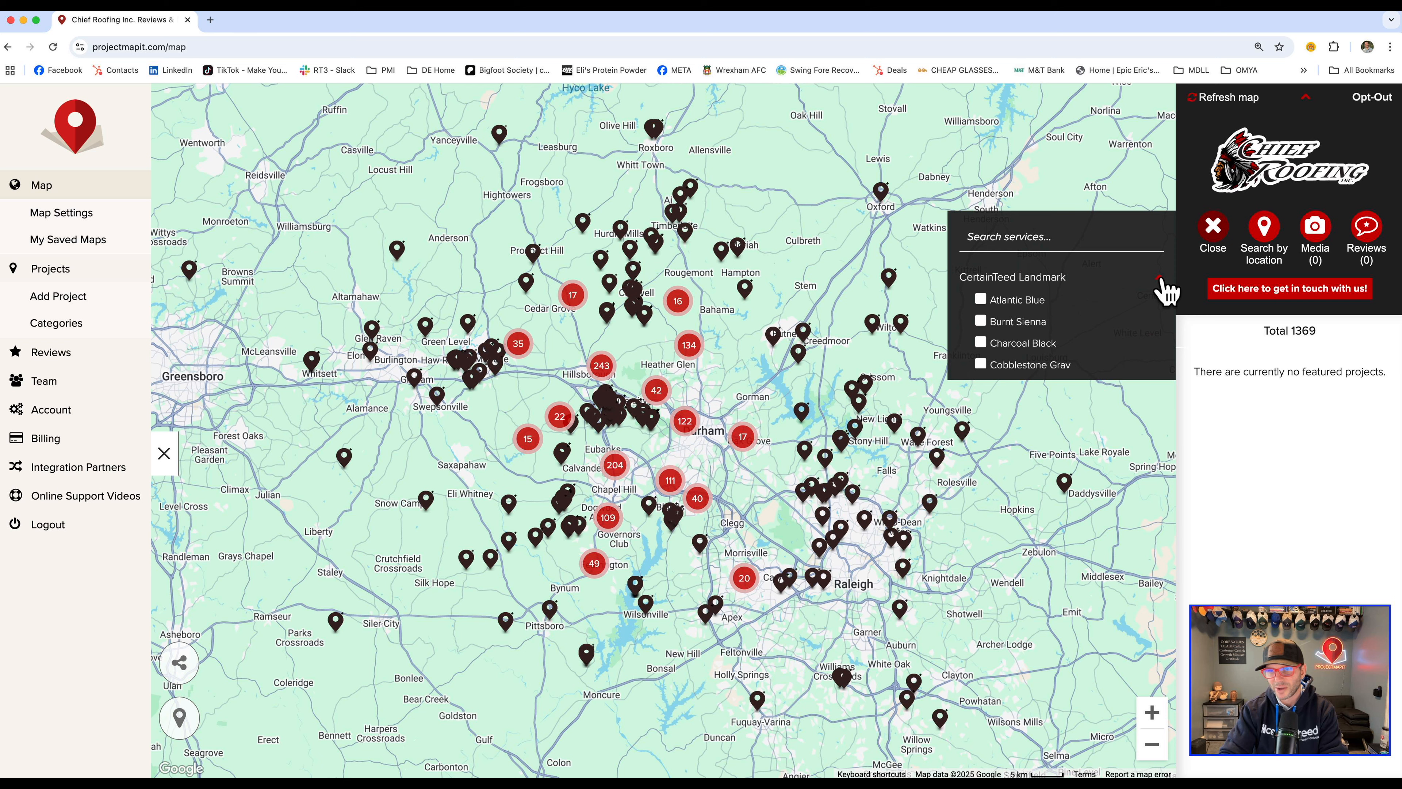
click(1160, 279)
scroll(1121, 320, down, 3)
scroll(1120, 321, up, 3)
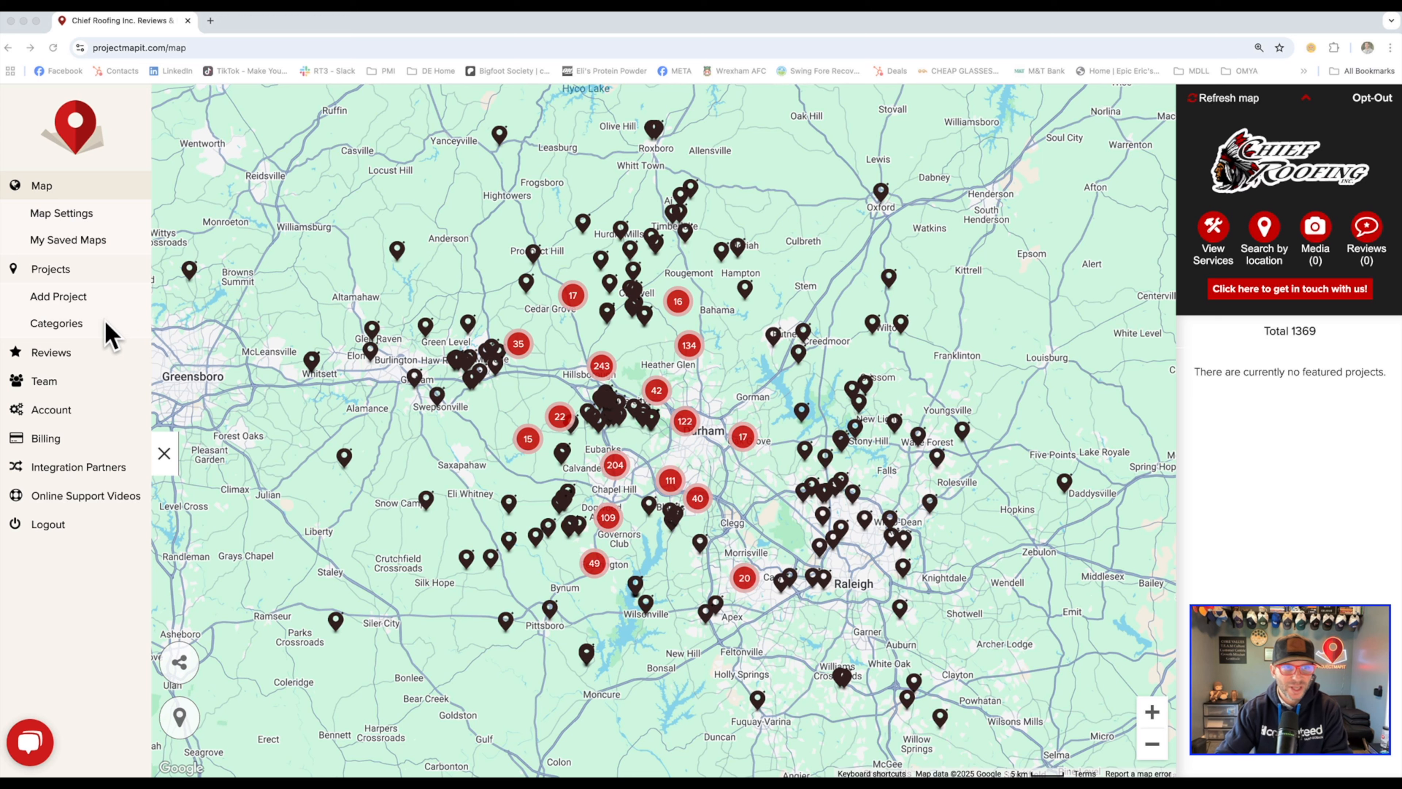
- Return to the project categories and add a top level category named Decking
click(57, 317)
click(58, 320)
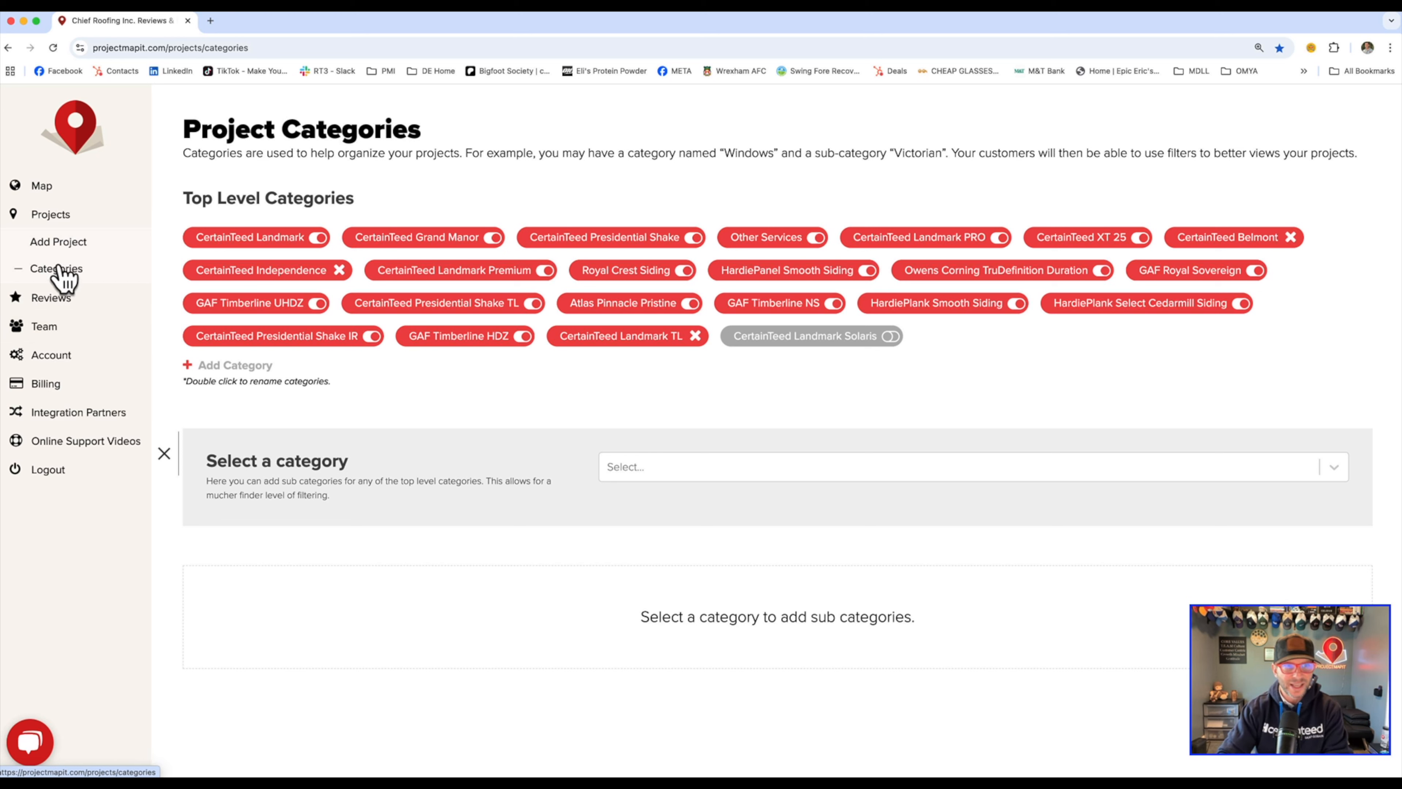
click(227, 366)
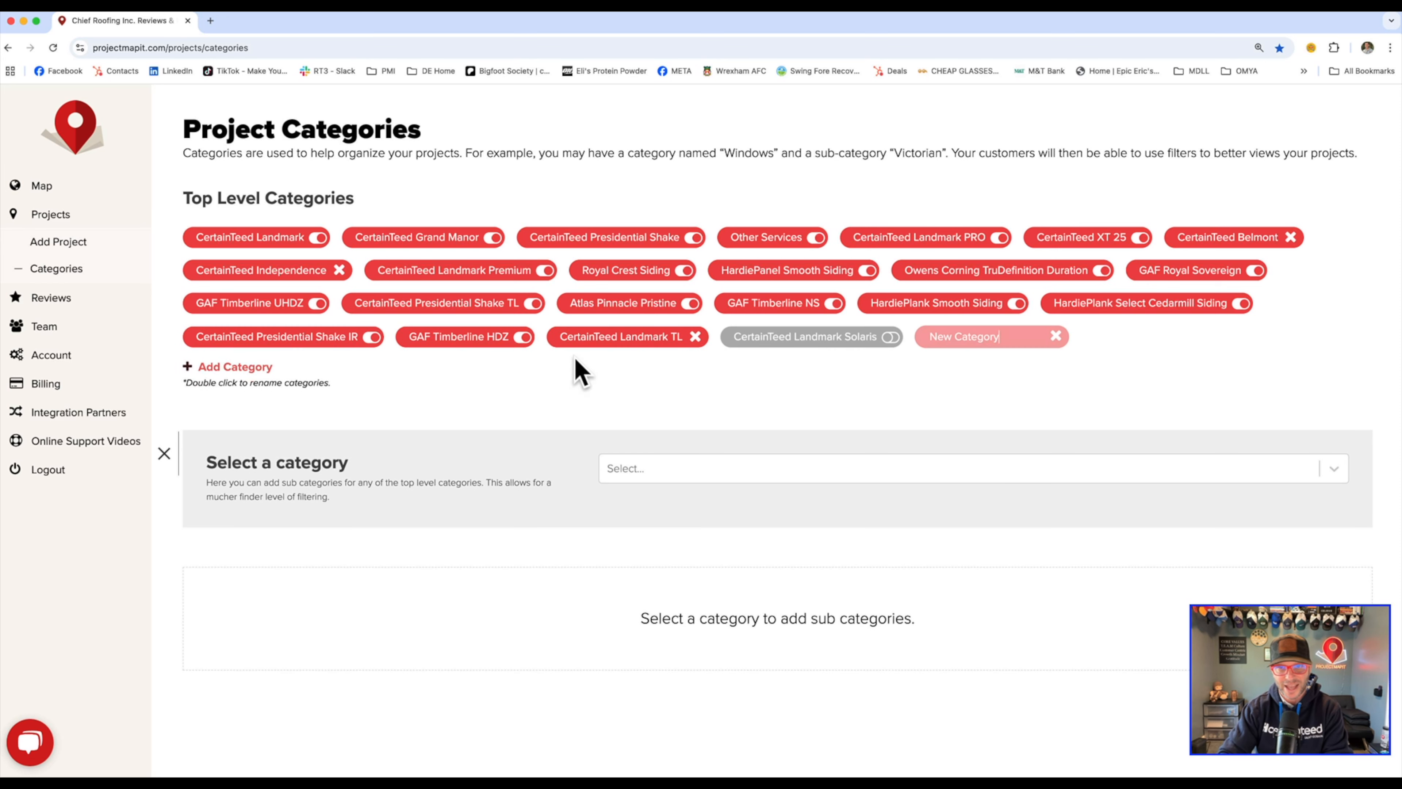
drag(994, 336, 928, 336)
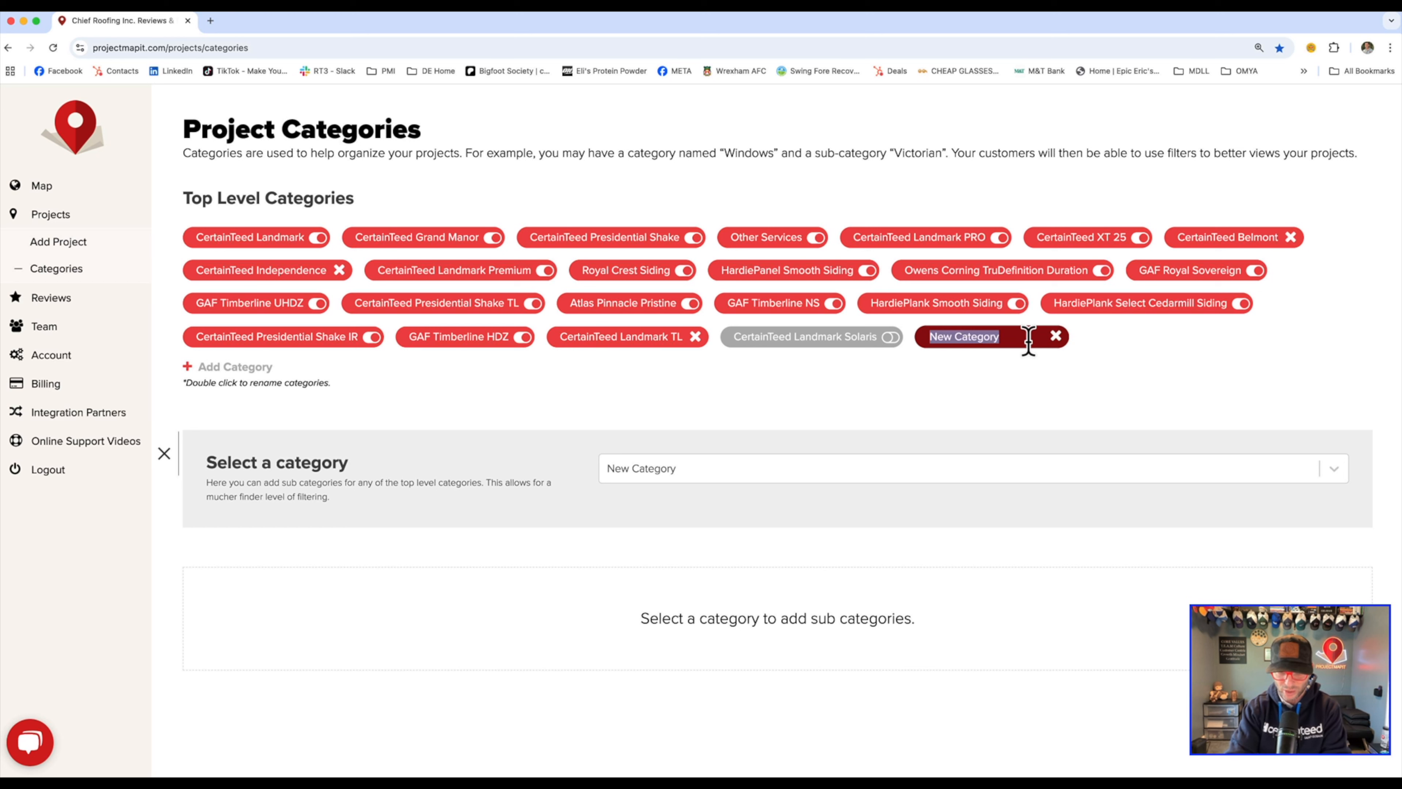
text(Decking)
key(Return)
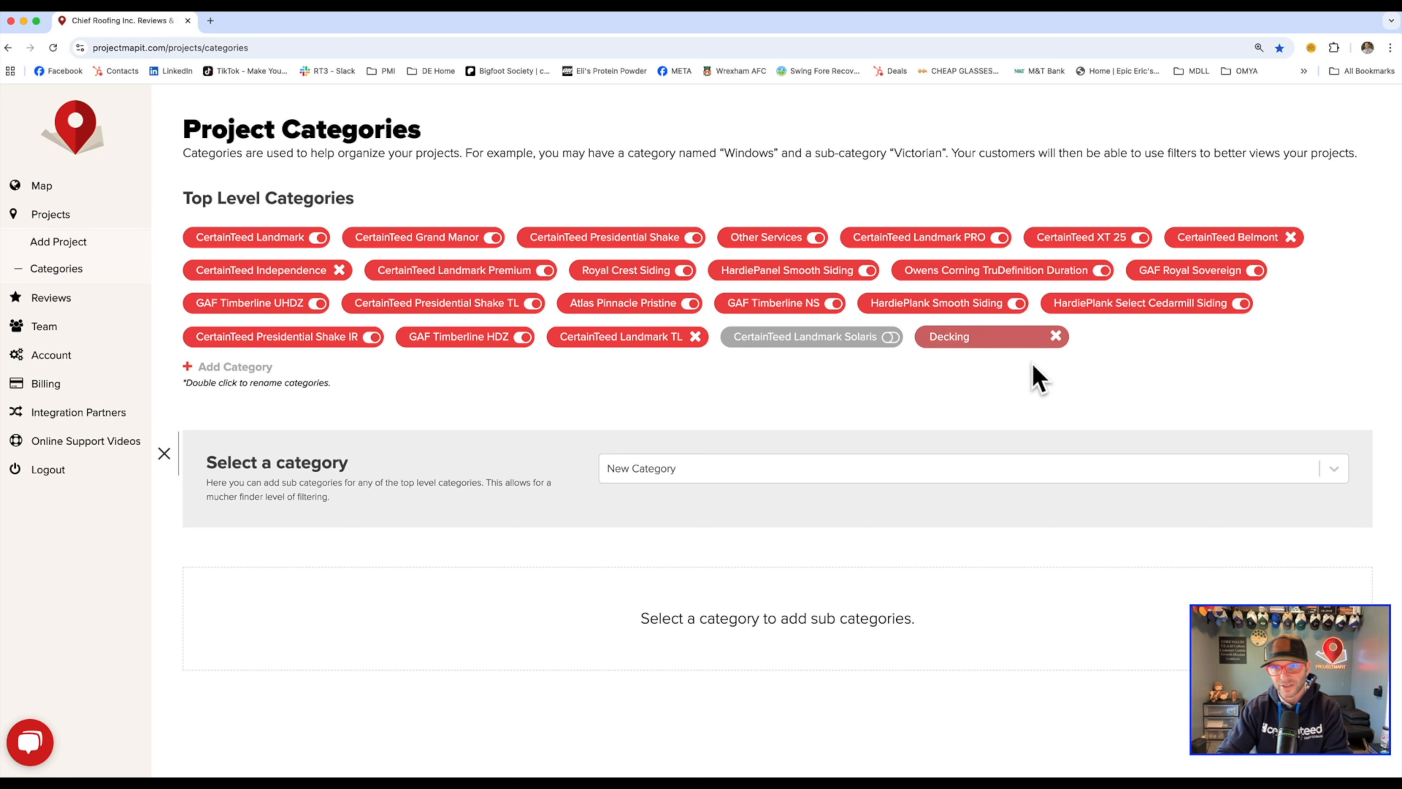
- Under Decking, add a sub category named Vinyl and a second one keeping the default name New Category
click(974, 338)
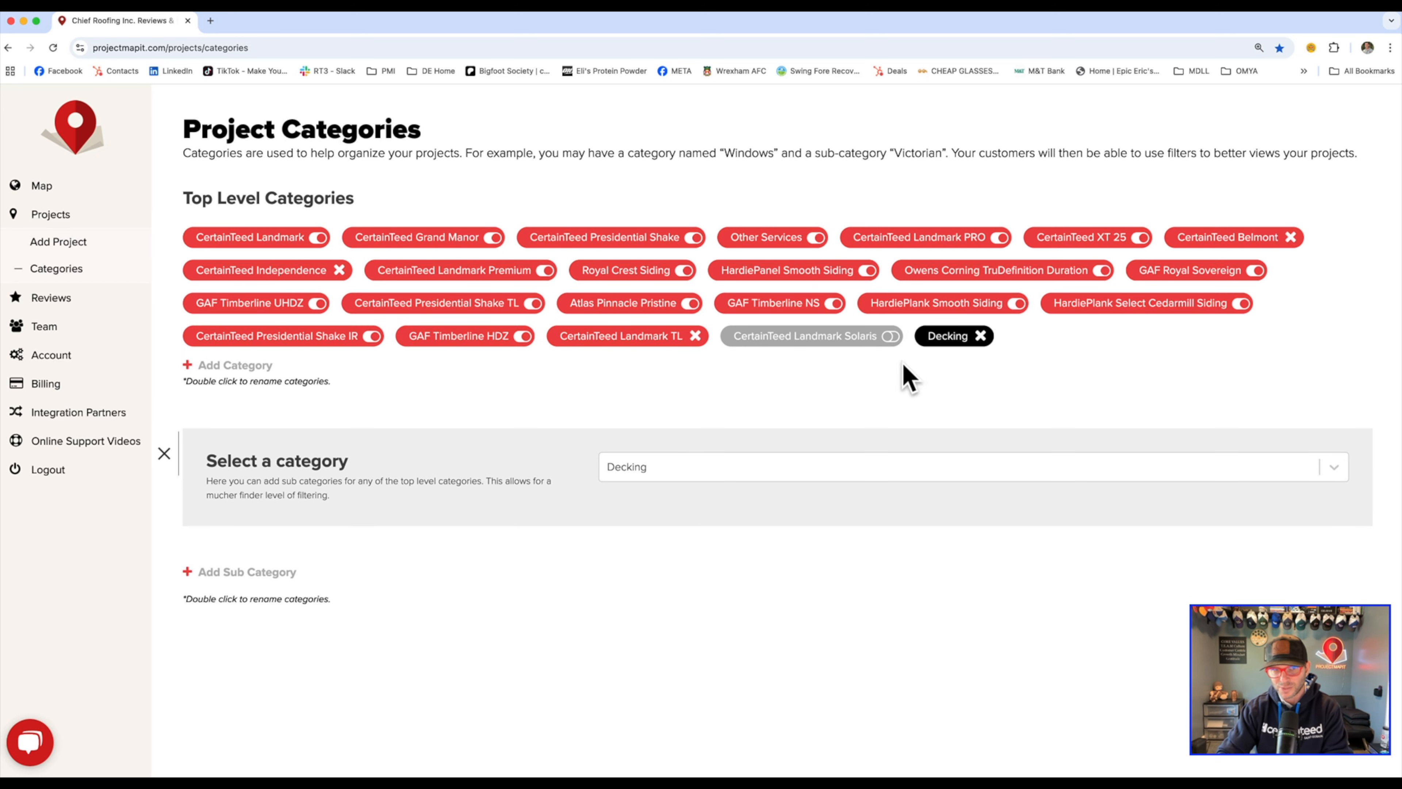
click(223, 573)
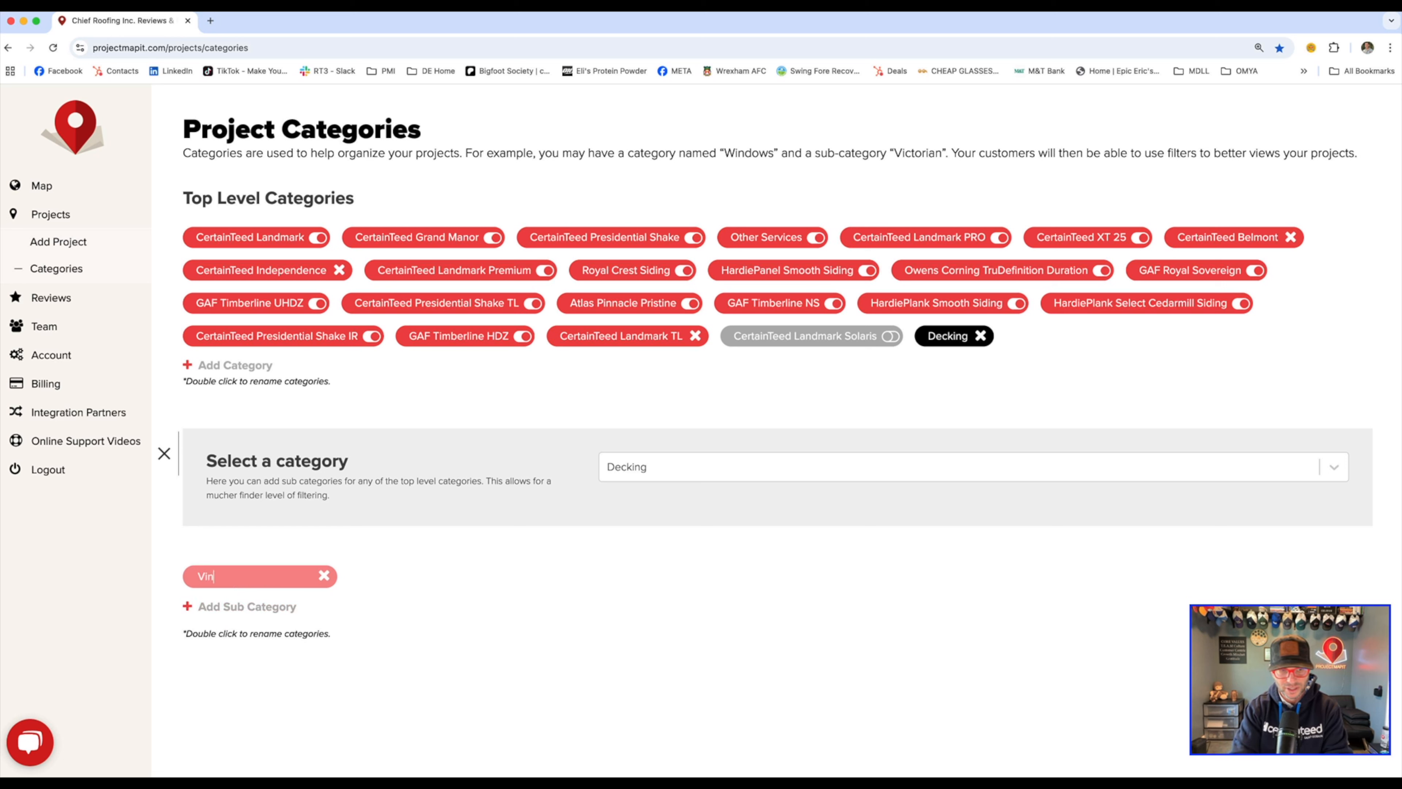
key(Return)
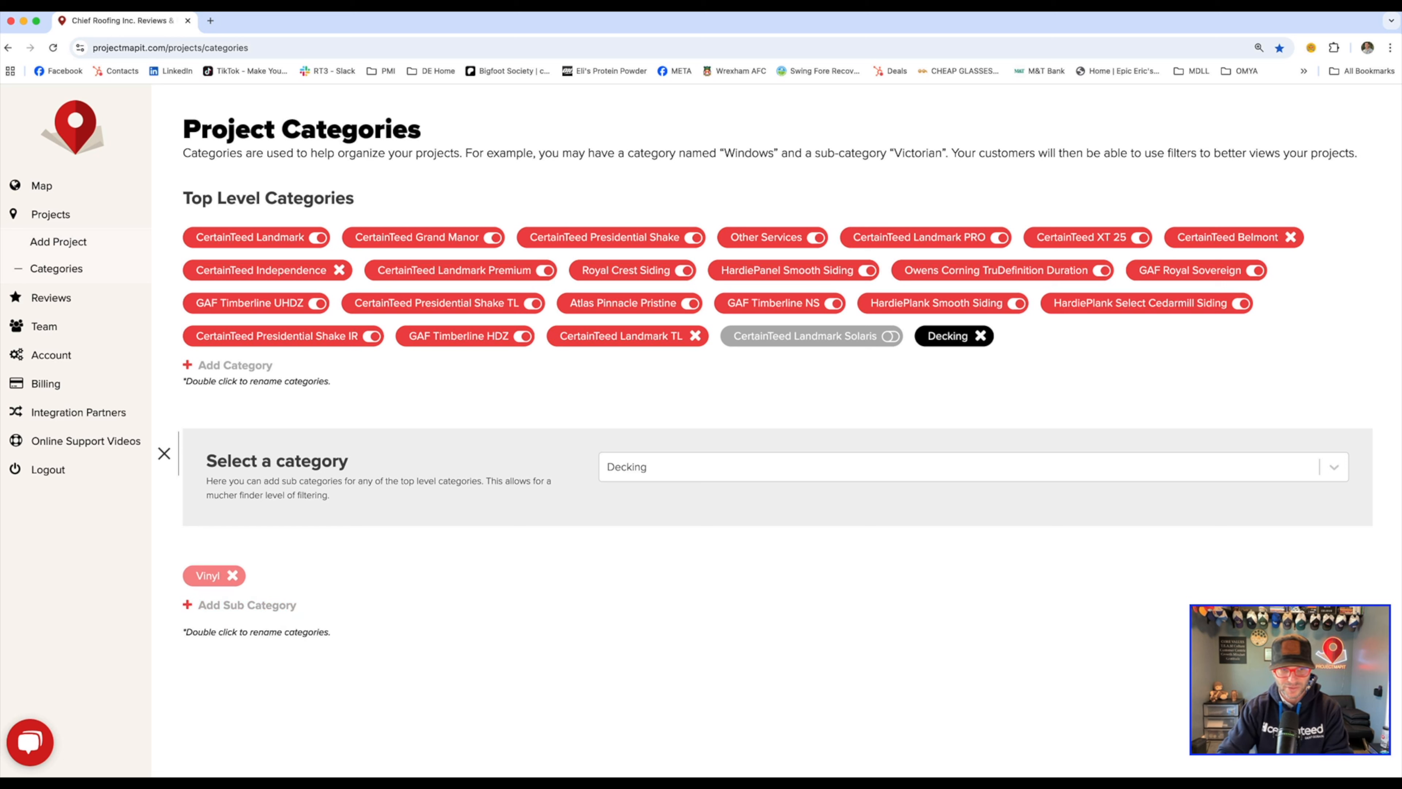
click(246, 606)
key(Return)
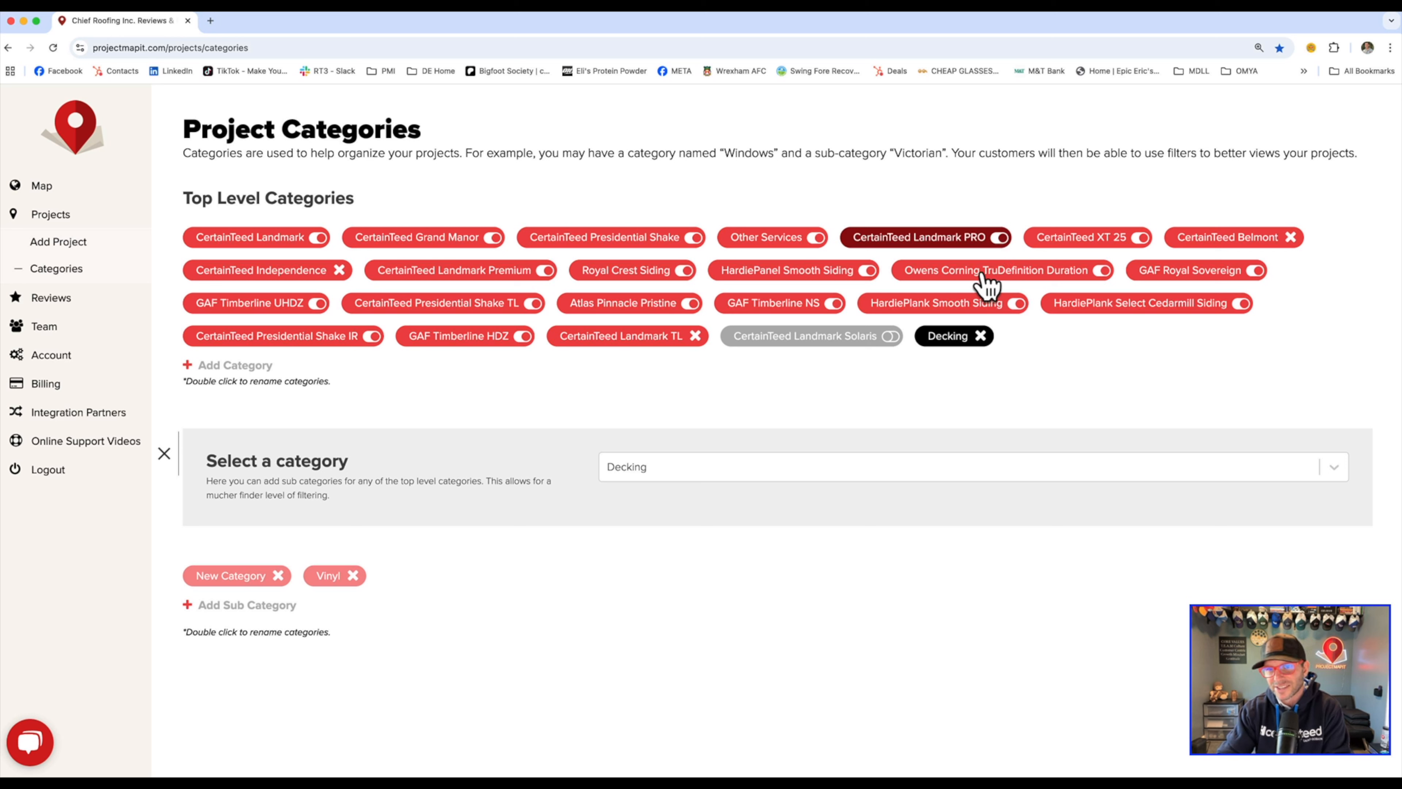
- Add a top level category named Commercial and start a new sub category under it
click(978, 310)
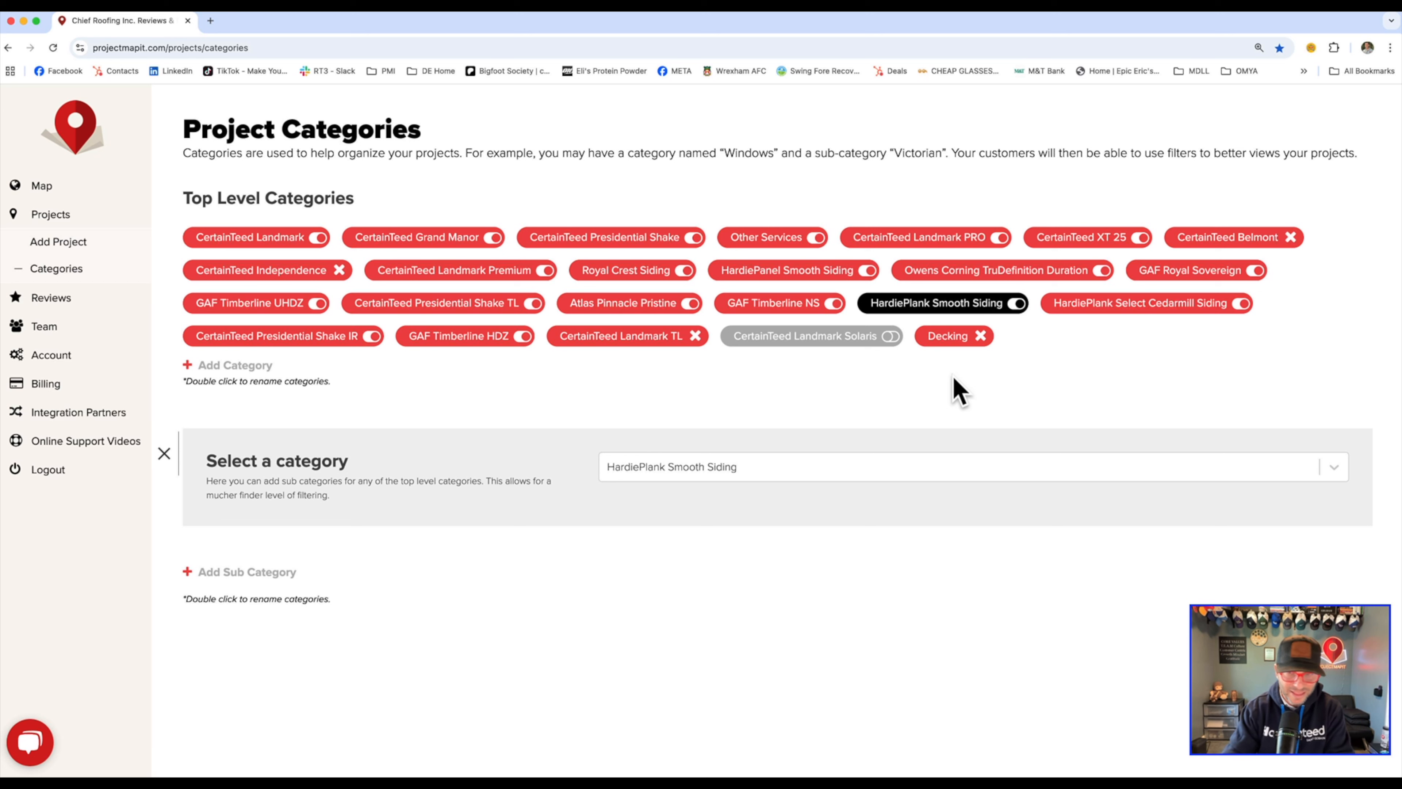
click(235, 365)
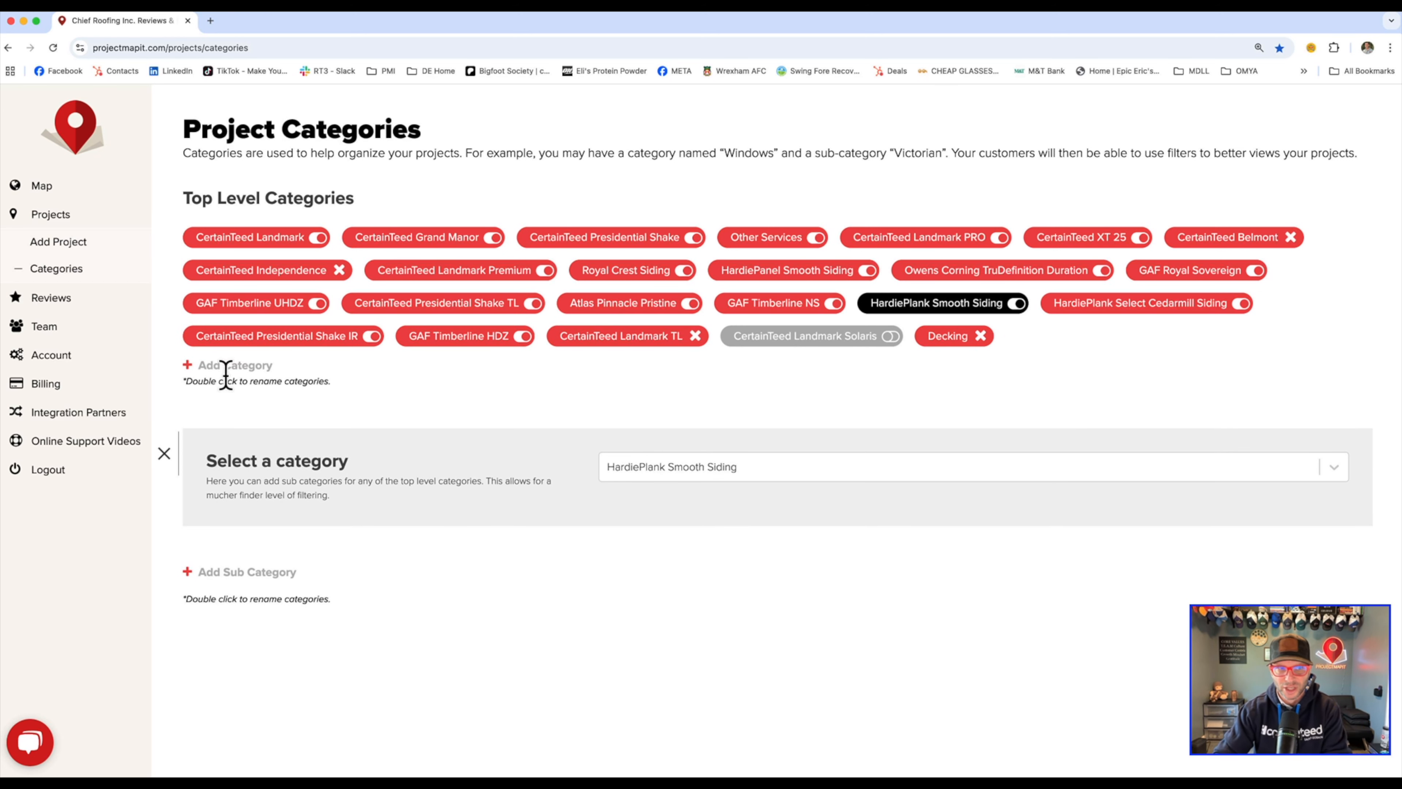
double_click(1062, 336)
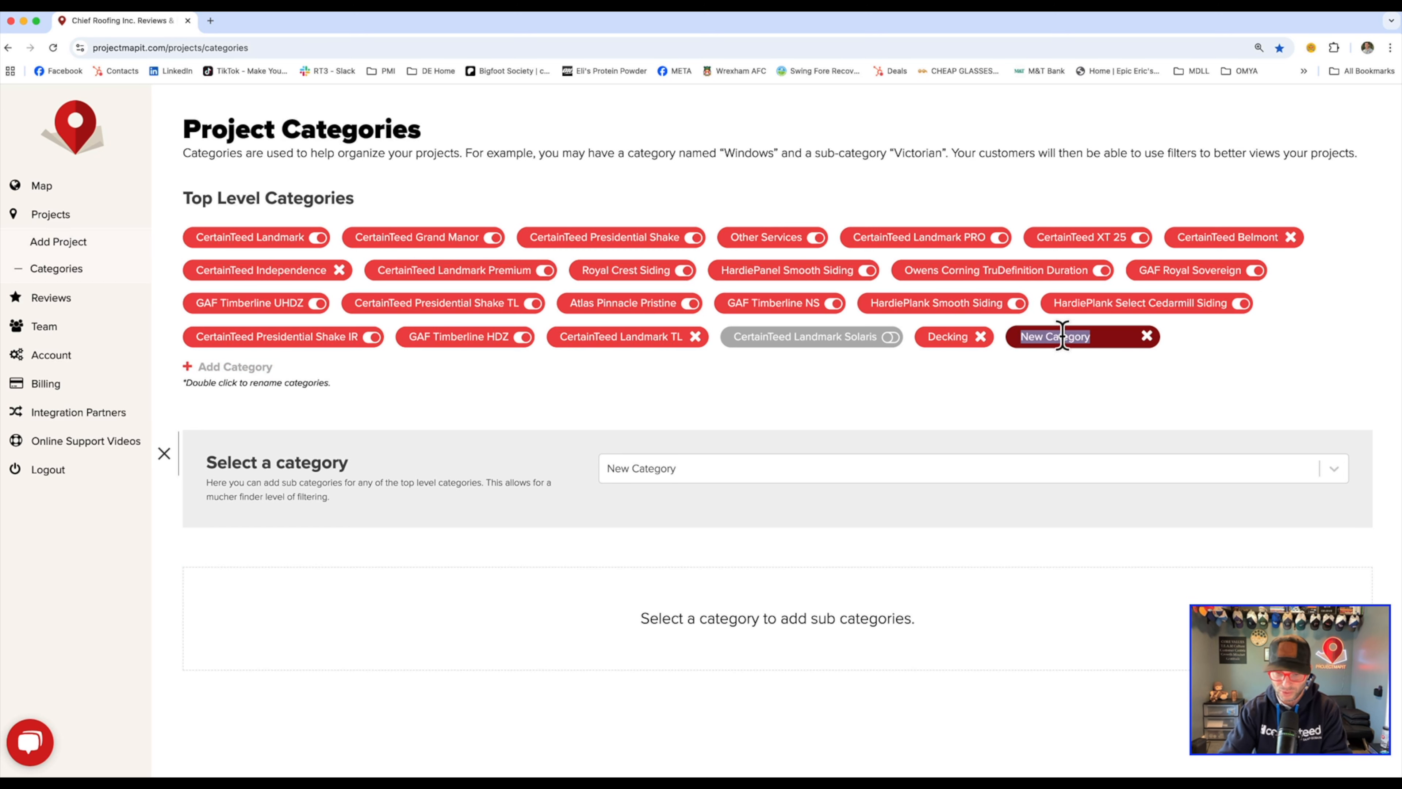
text(Commercial)
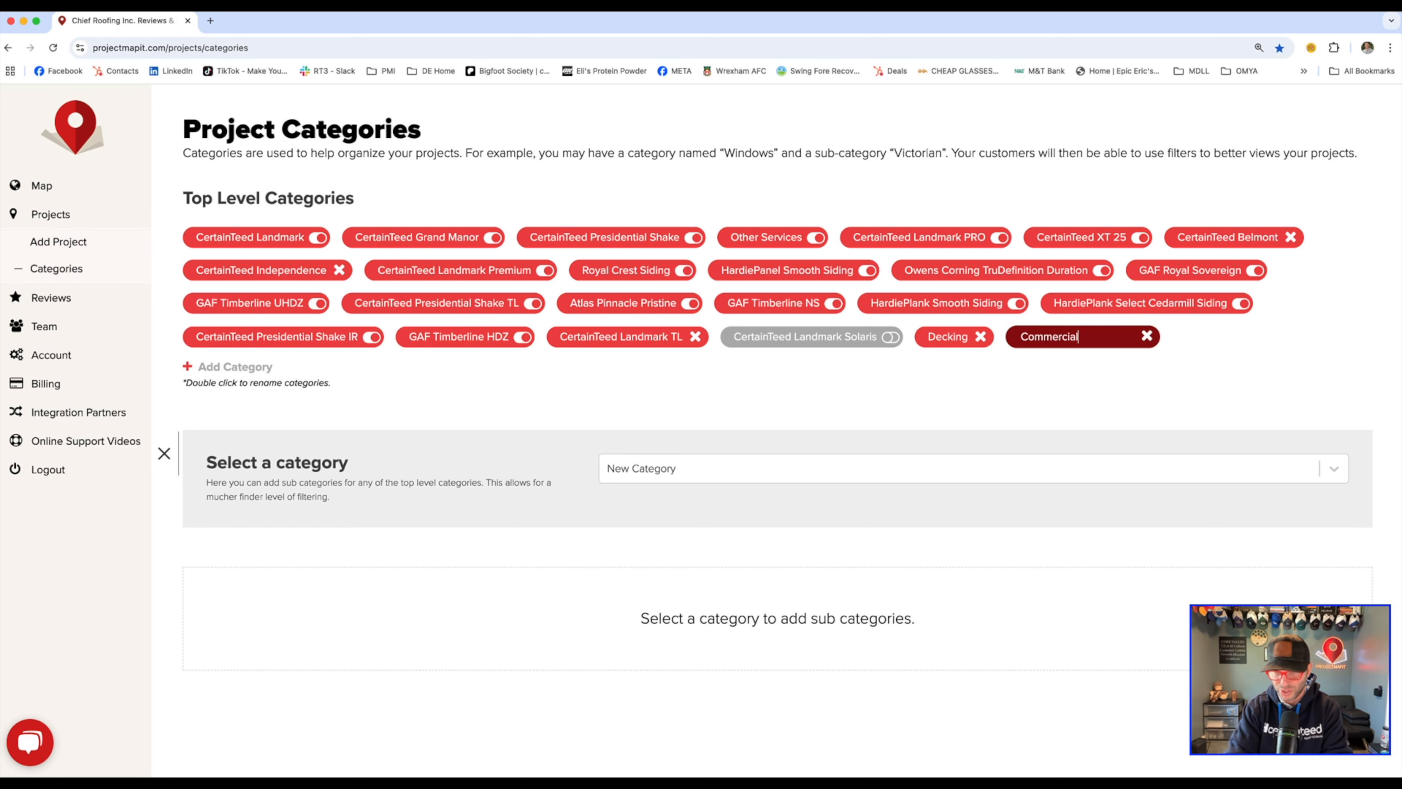
click(1072, 382)
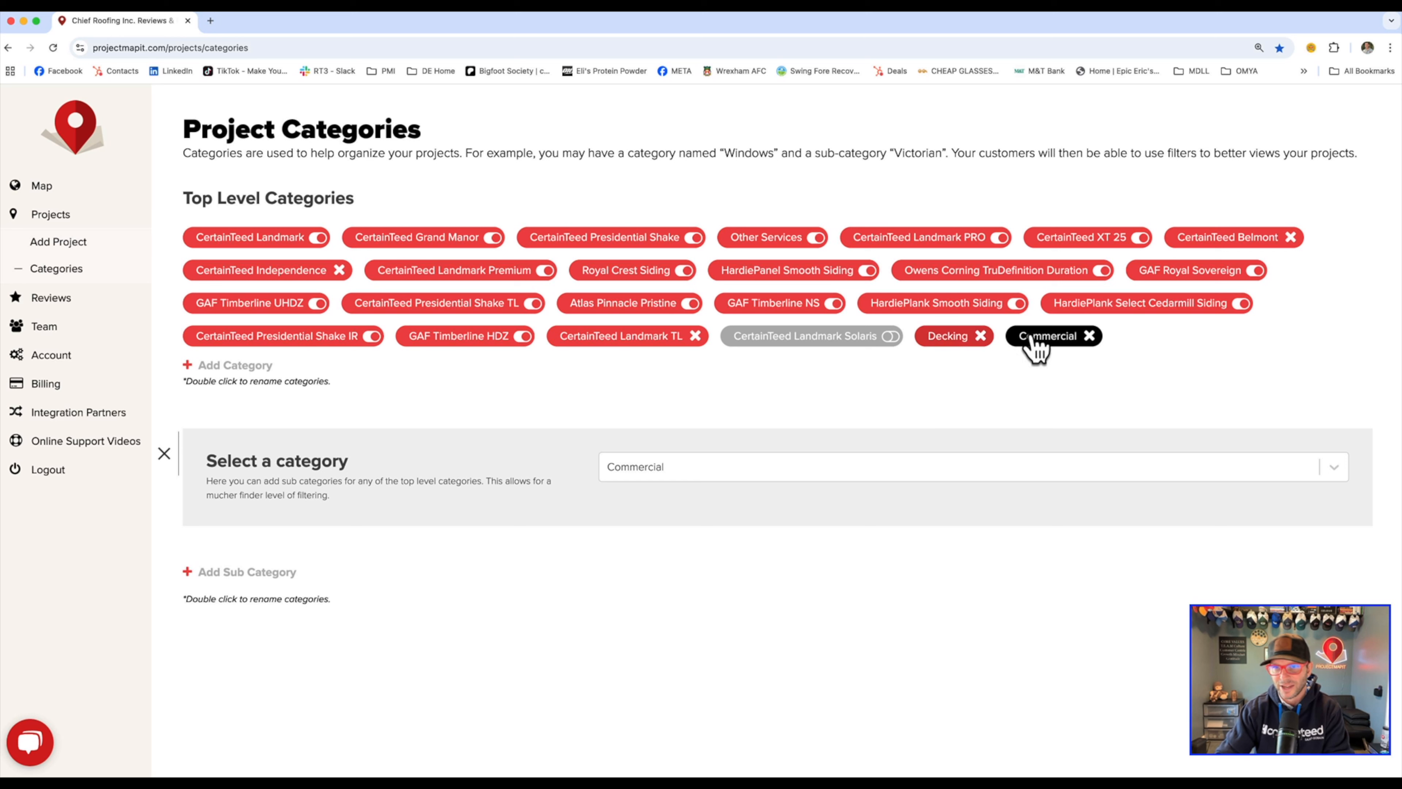
click(288, 572)
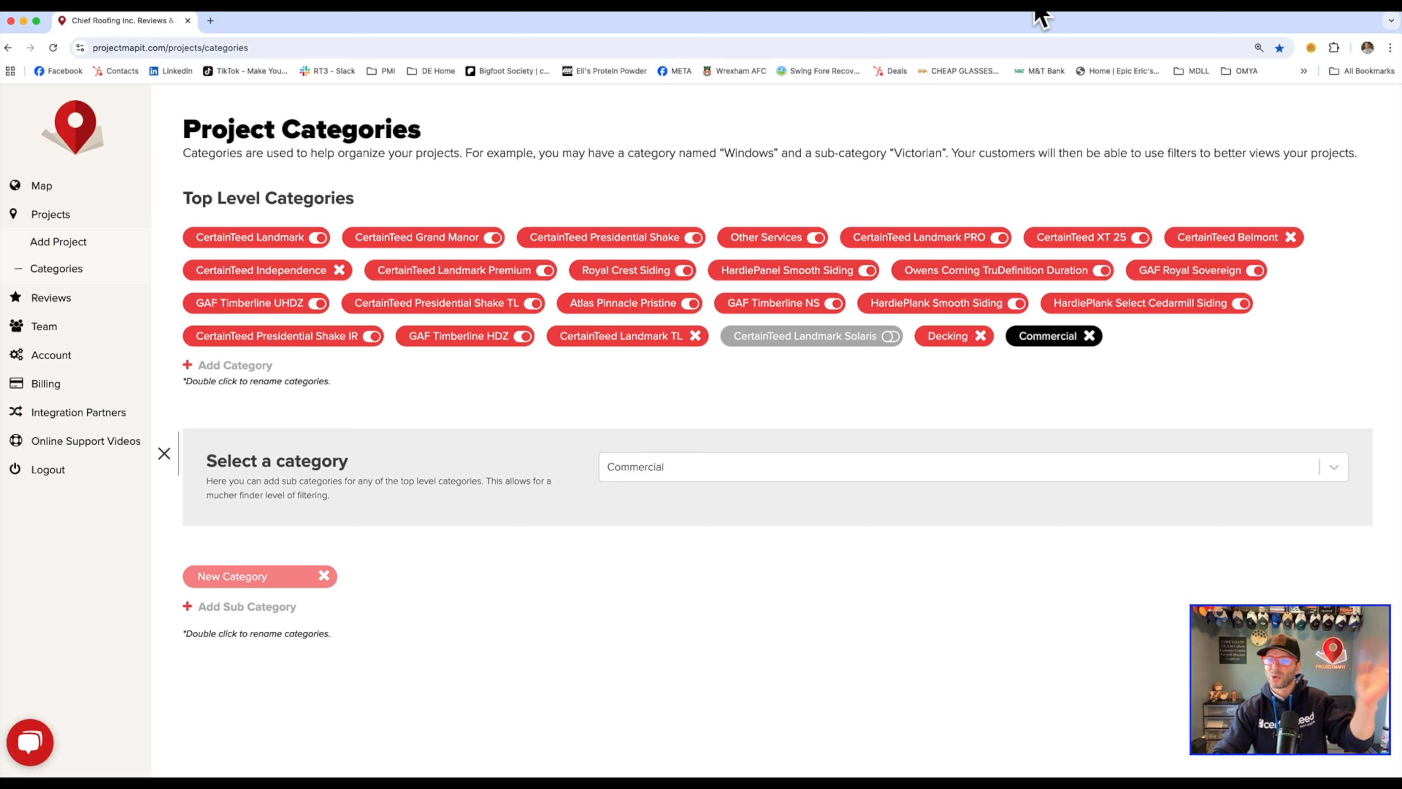
click(1037, 7)
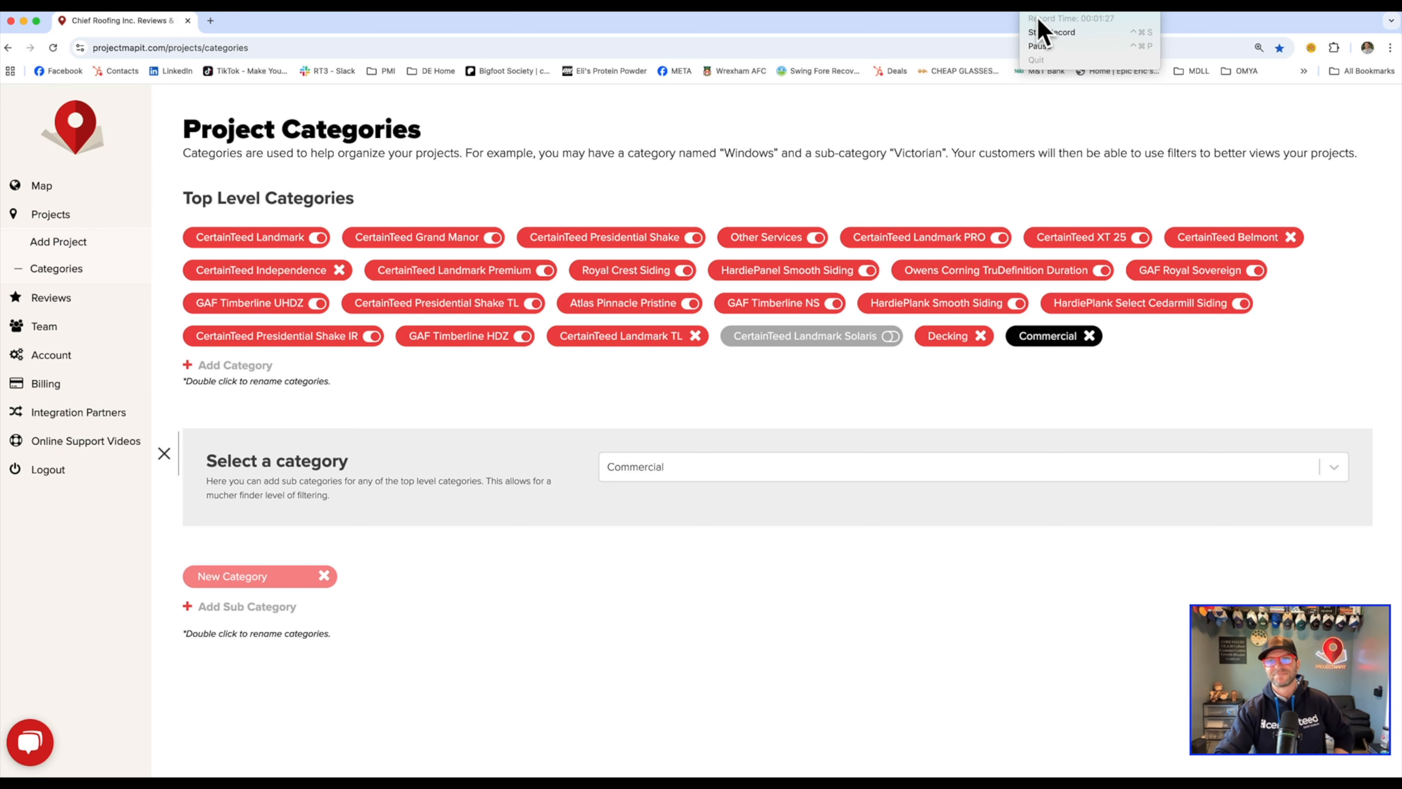